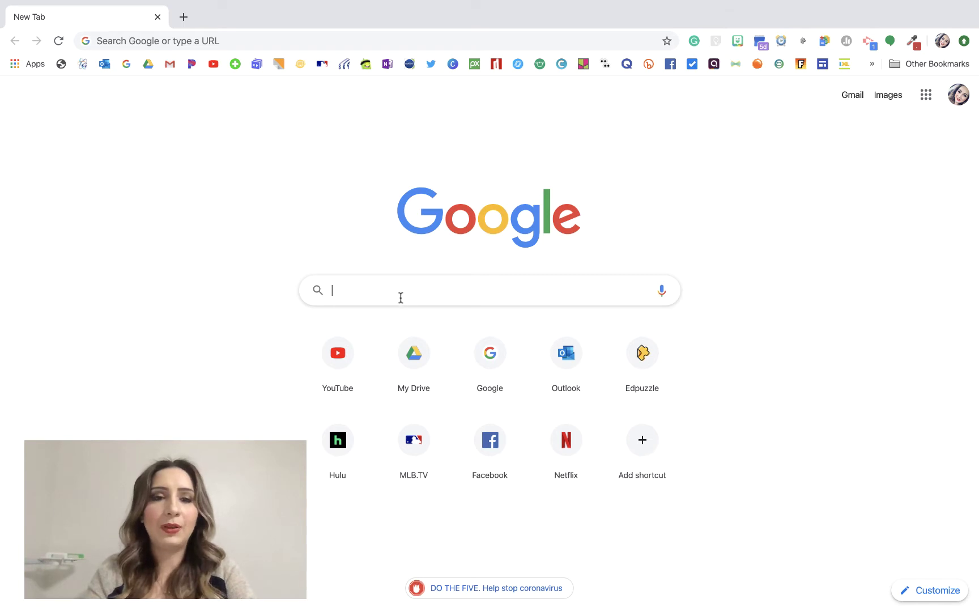
Search Google Images for "black and white stripes".
text(n)
key(BackSpace)
key(BackSpace)
text(bla)
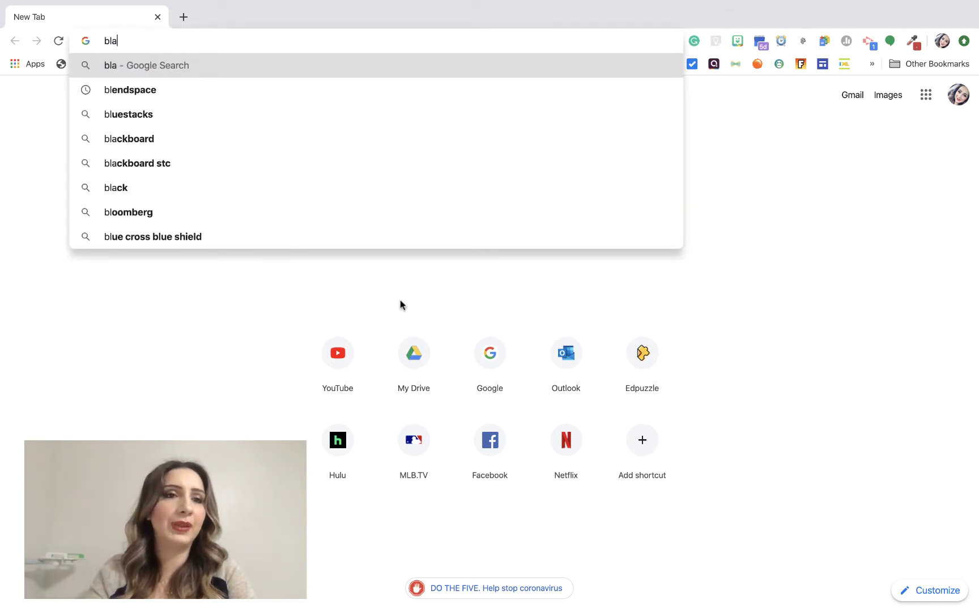
text(ck and white st)
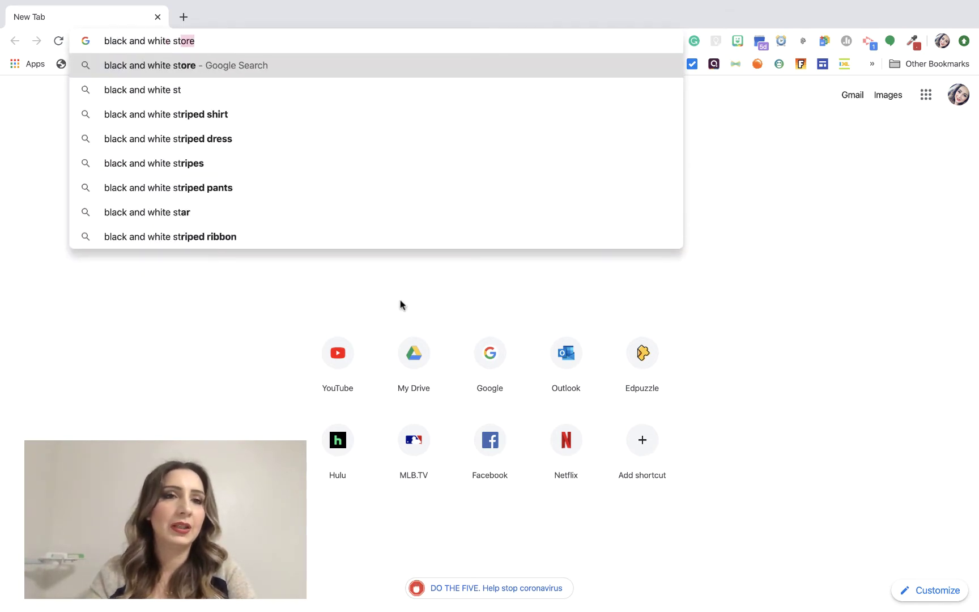
text(ripes)
key(Return)
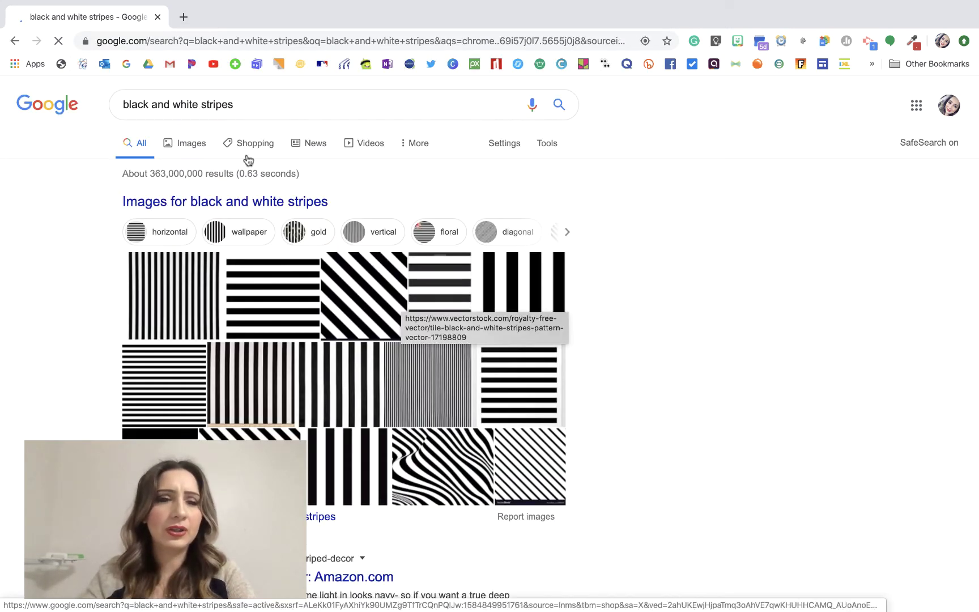
click(197, 143)
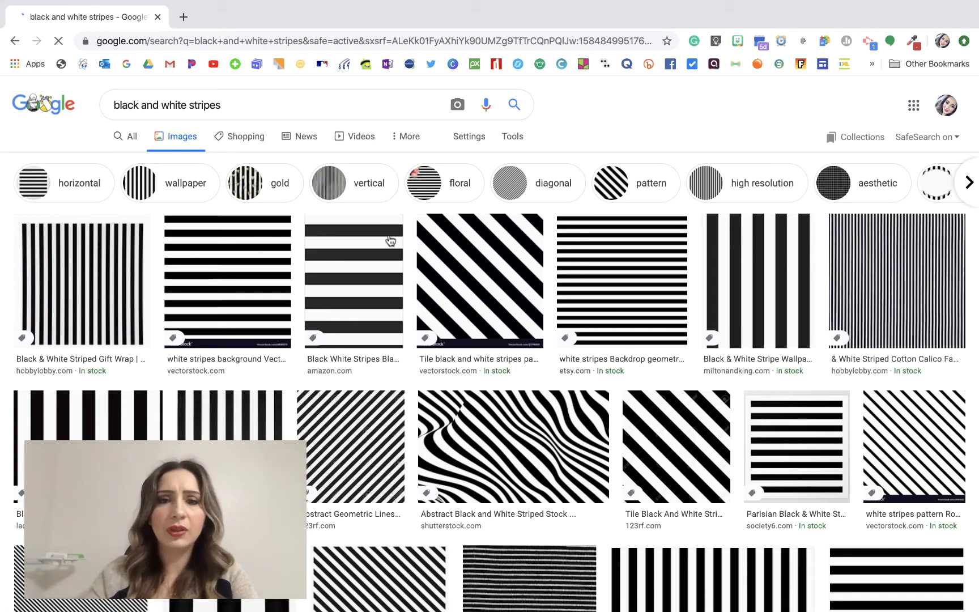
Open the horizontal black and white stripes result from Pinterest and copy its image.
scroll(350, 451, down, 5)
scroll(350, 450, up, 4)
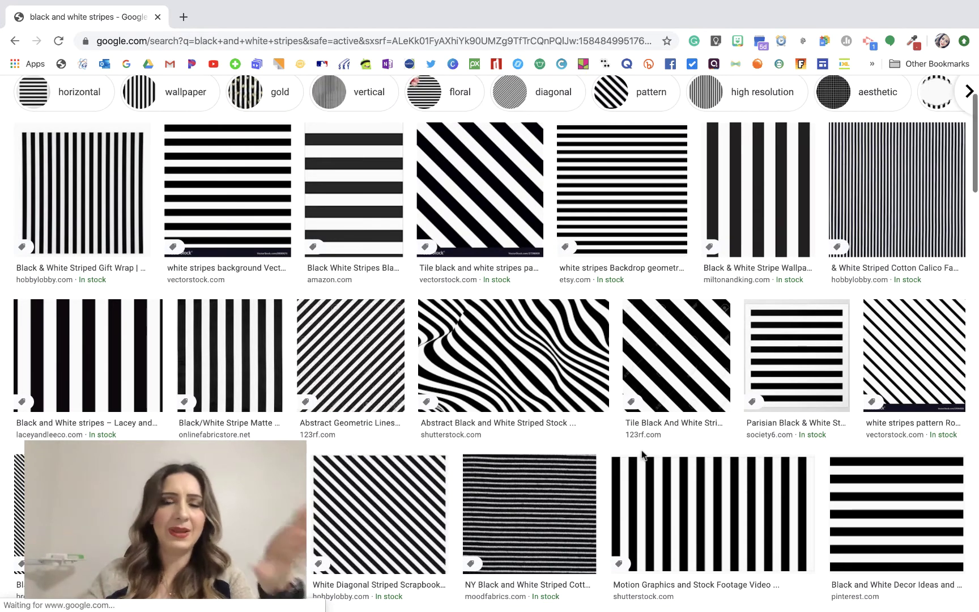
click(904, 528)
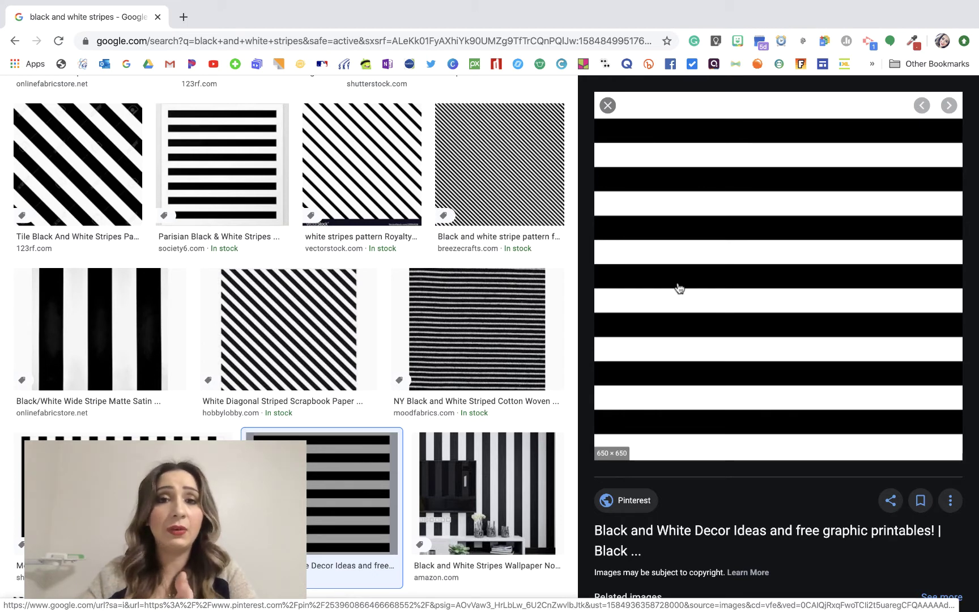
right_click(679, 288)
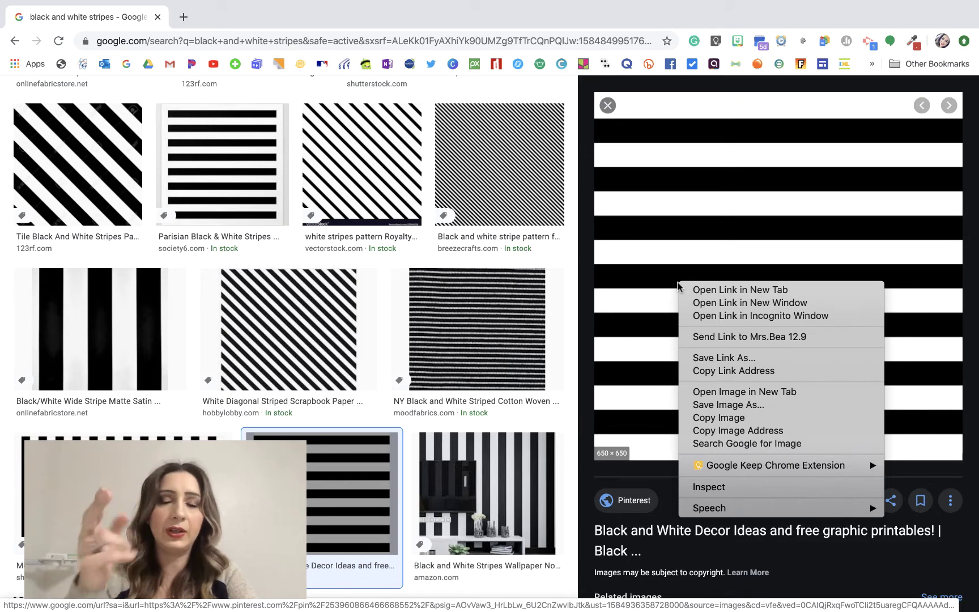
click(731, 419)
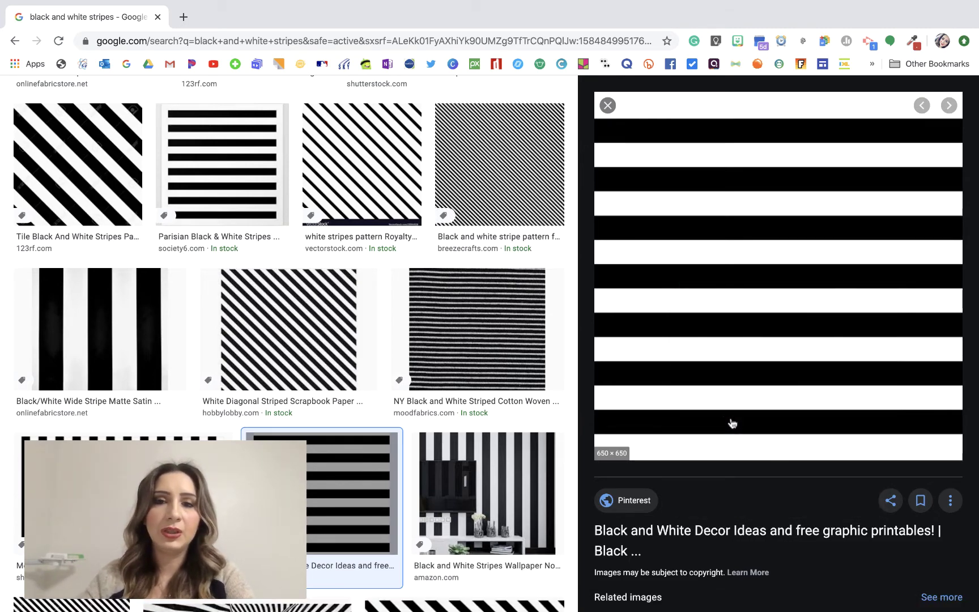
key(ctrl+Up)
click(559, 56)
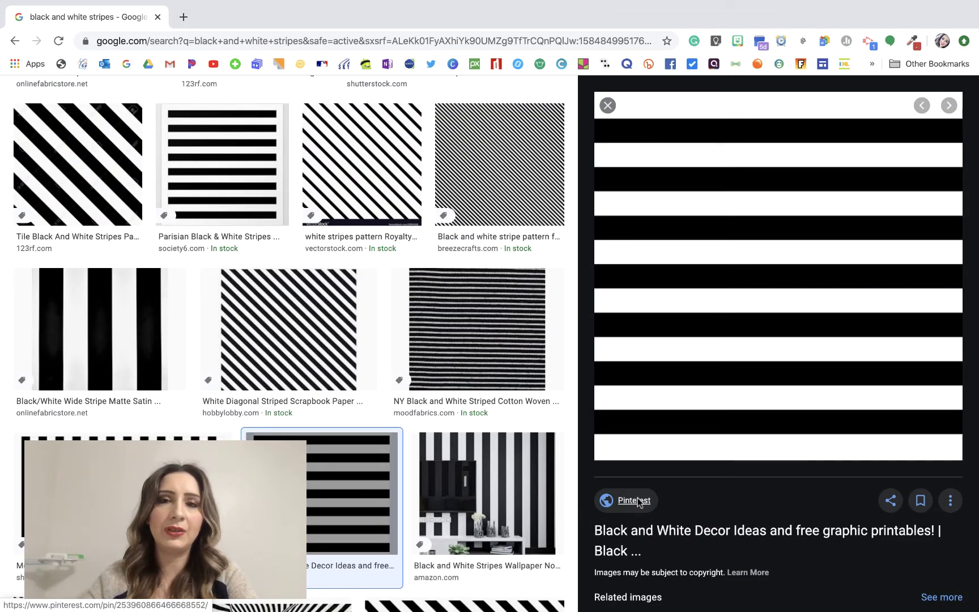
key(ctrl+Up)
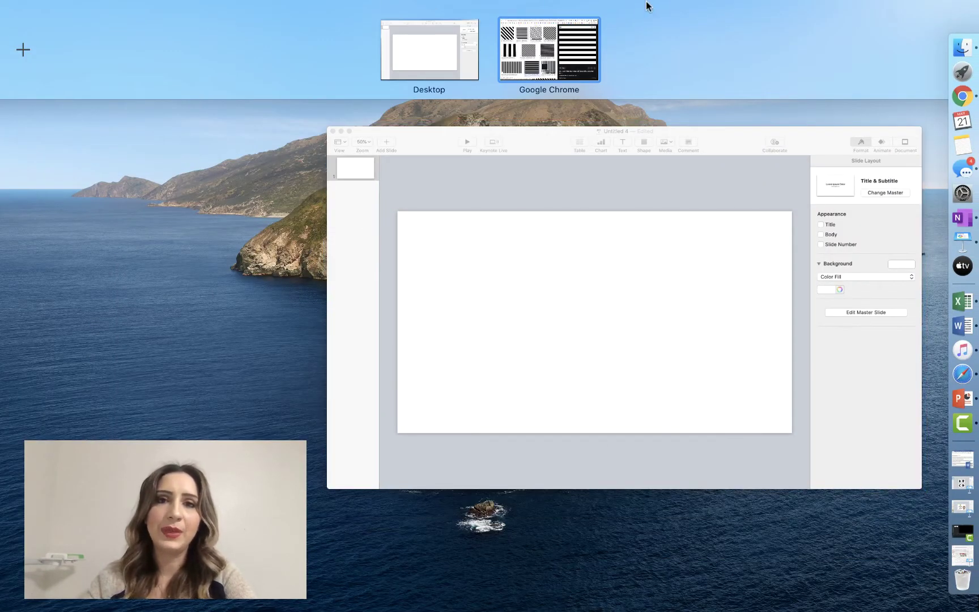
click(558, 54)
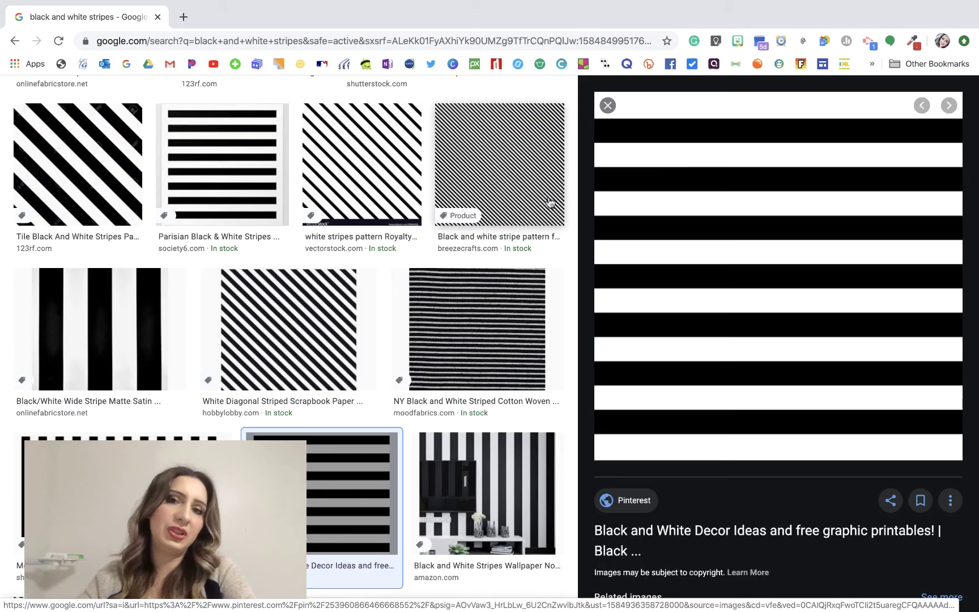
Switch to the Keynote presentation with the blank slide and make its window full screen.
key(ctrl+Up)
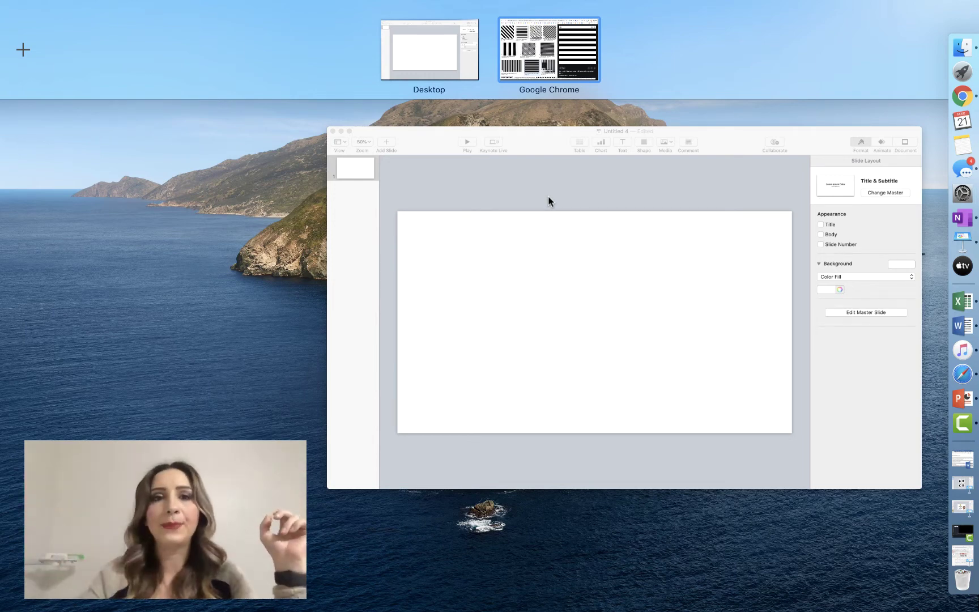
click(547, 196)
key(ctrl+Up)
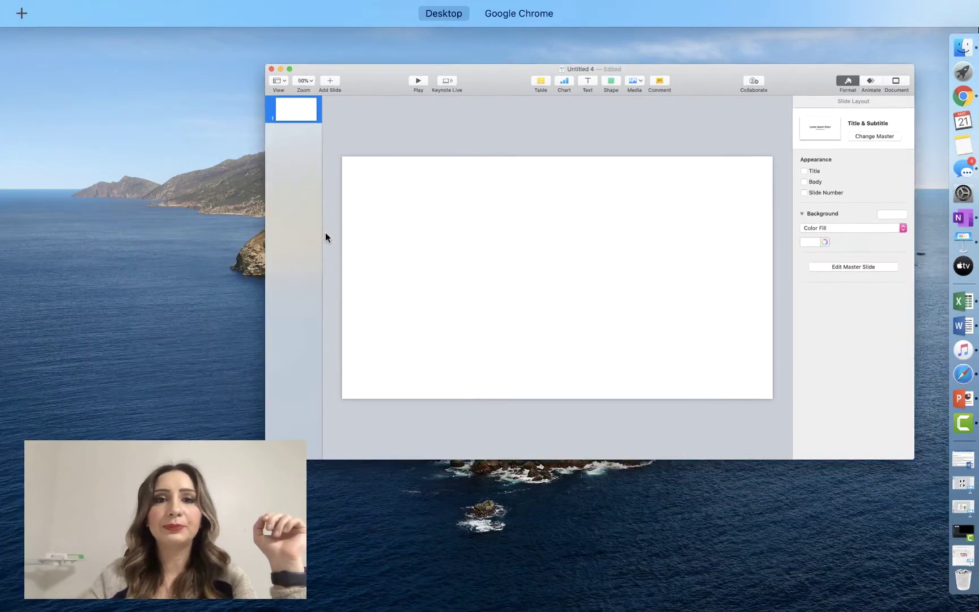
key(ctrl+Up)
key(ctrl+Up)
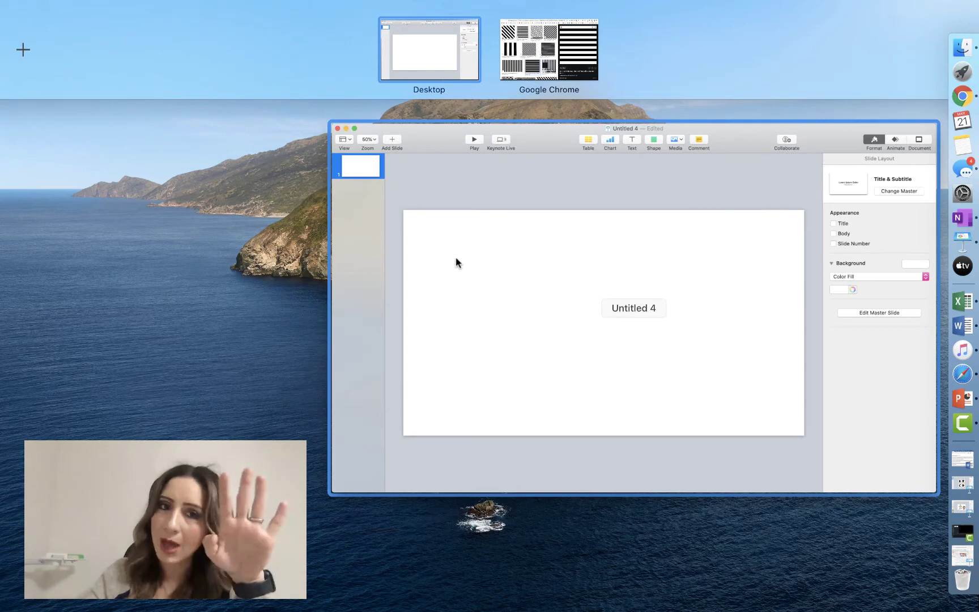
click(402, 187)
click(37, 23)
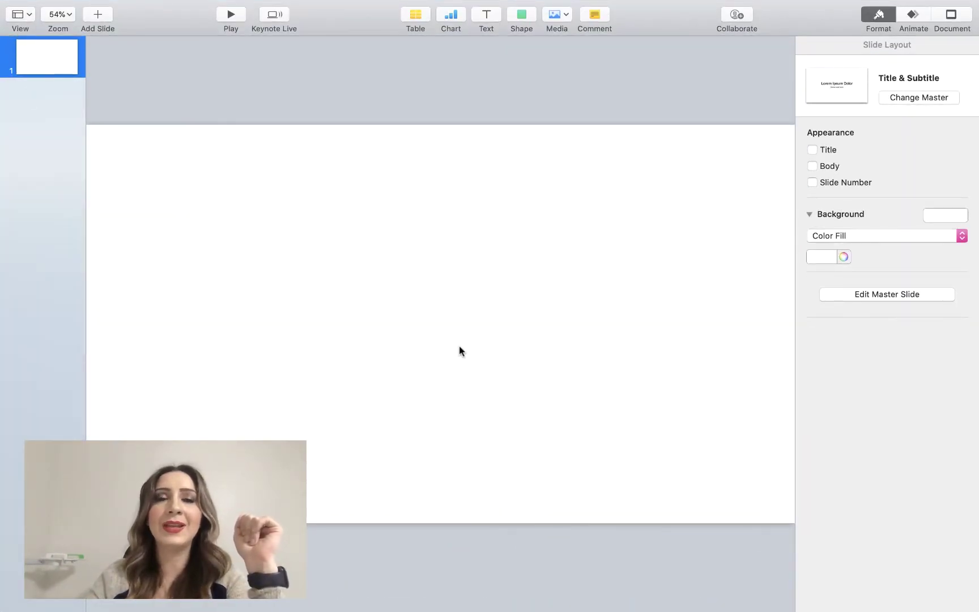
key(ctrl+Up)
click(487, 46)
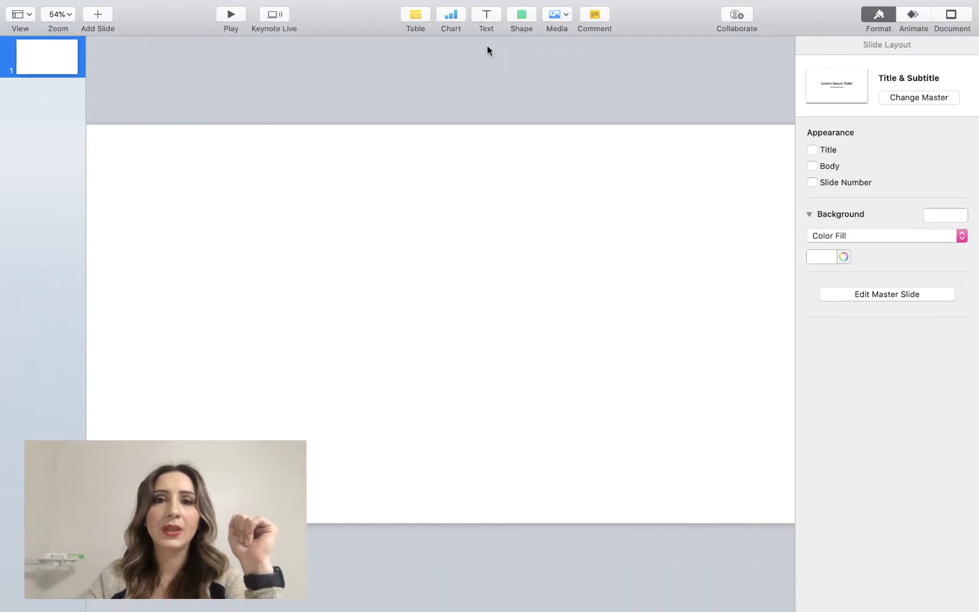
key(ctrl+Up)
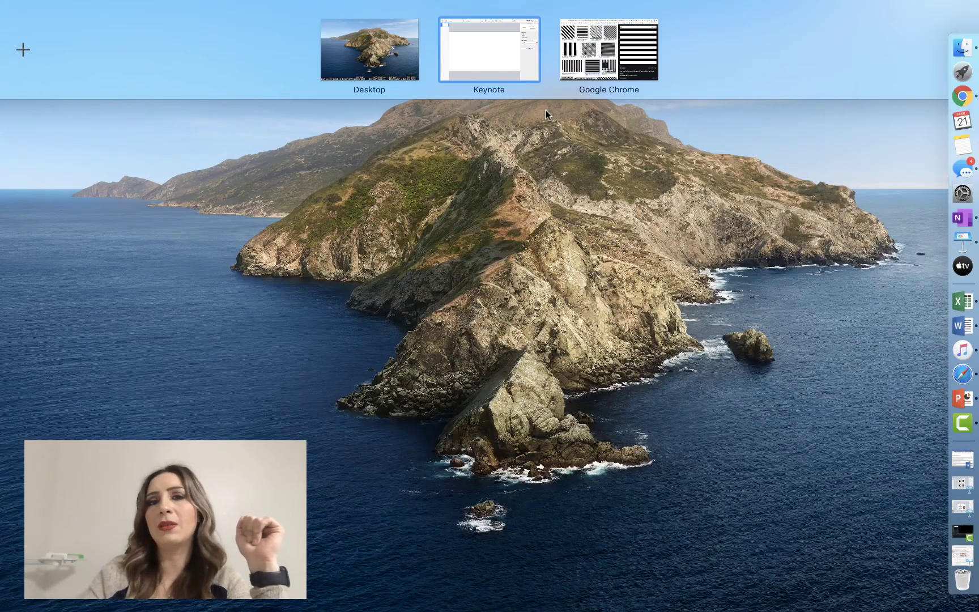
click(512, 237)
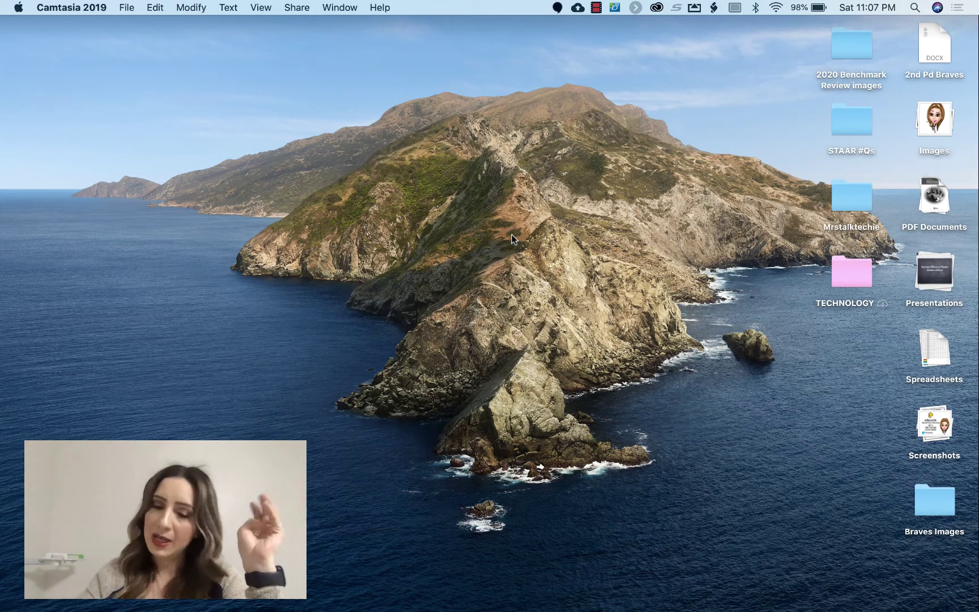
key(ctrl+Up)
click(493, 36)
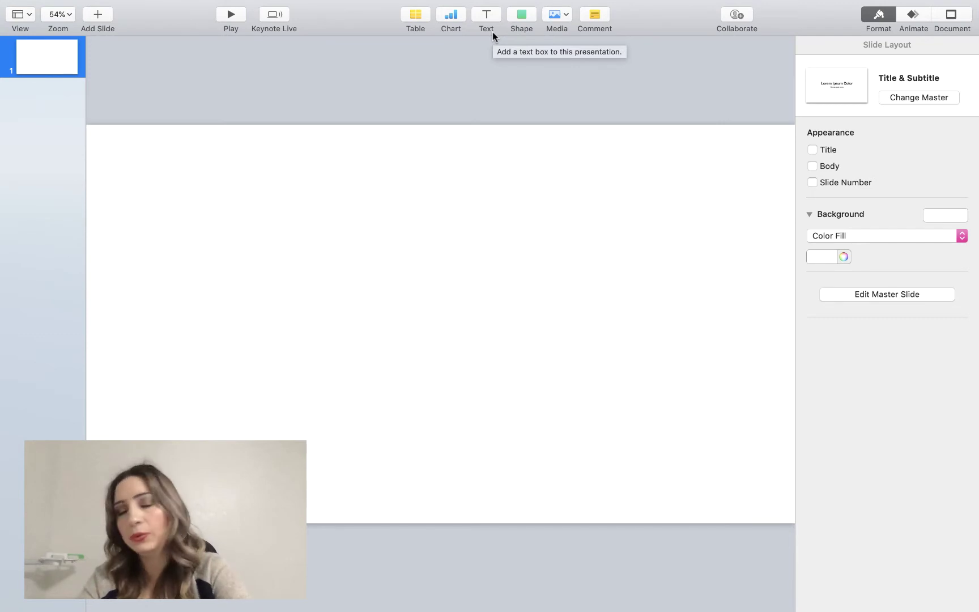
Paste the copied stripes image onto the blank slide and enlarge it to about 1928 pt square, spanning the slide's width.
right_click(371, 249)
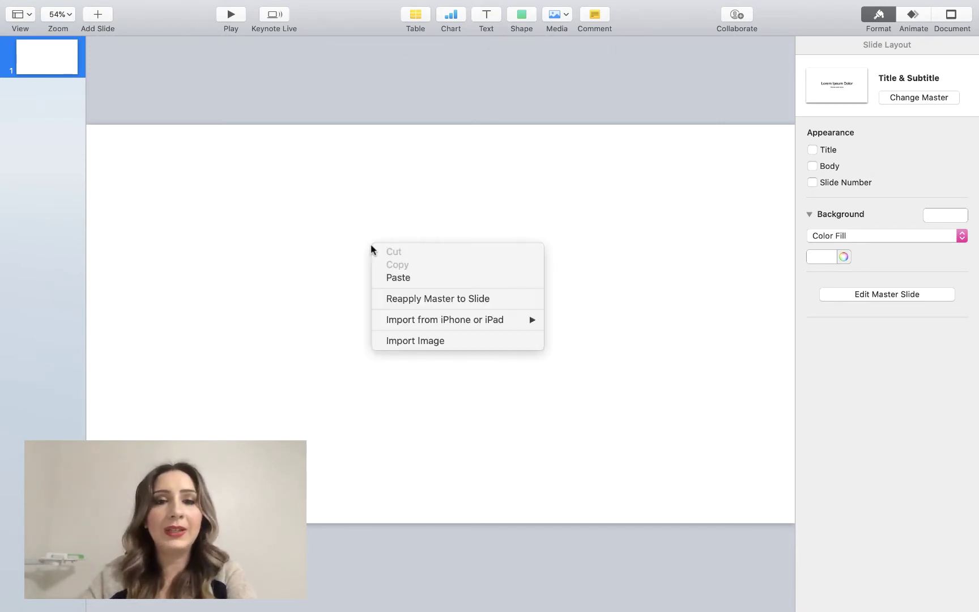
click(425, 277)
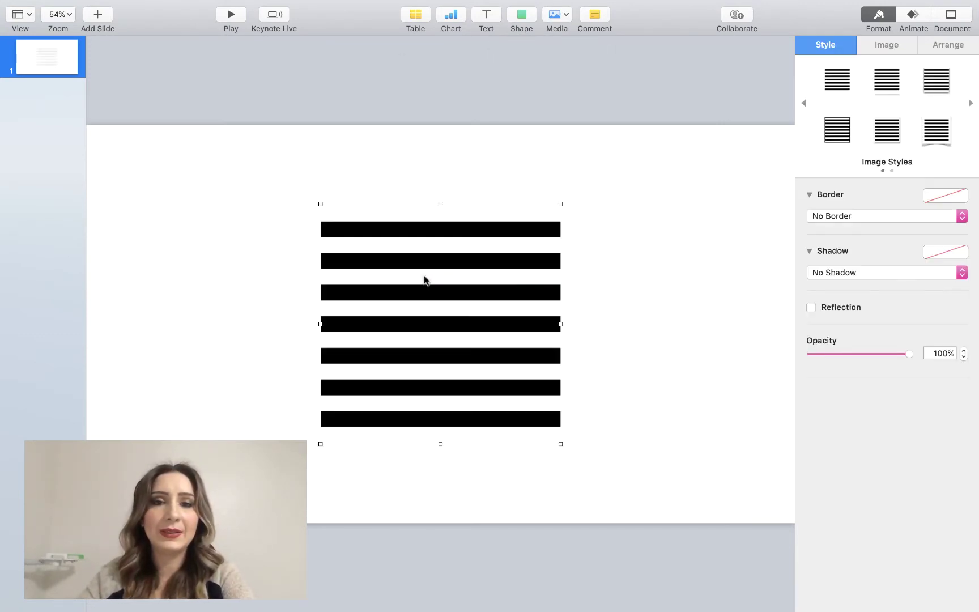
scroll(425, 280, down, 3)
drag(423, 277, 282, 253)
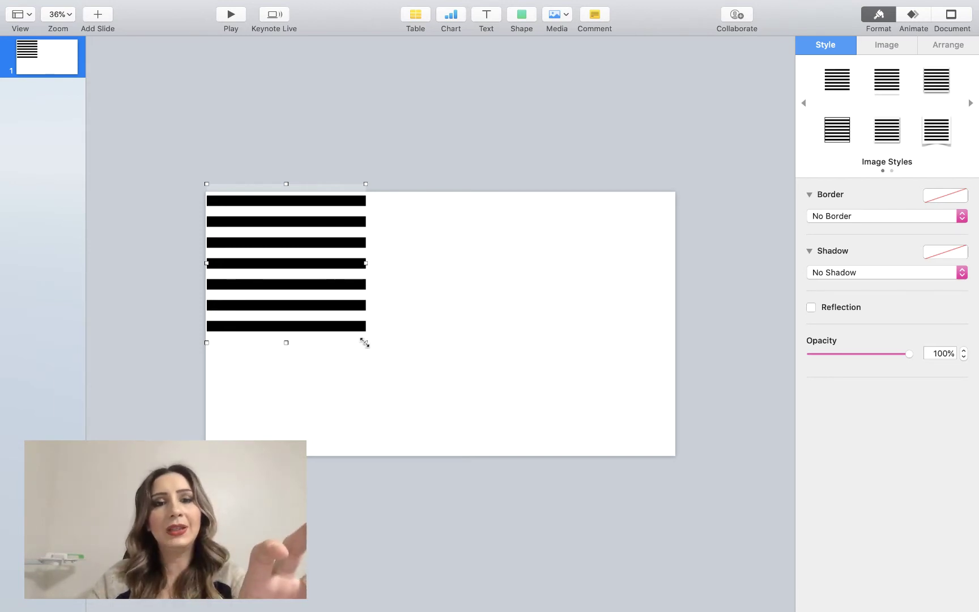
drag(364, 342, 825, 512)
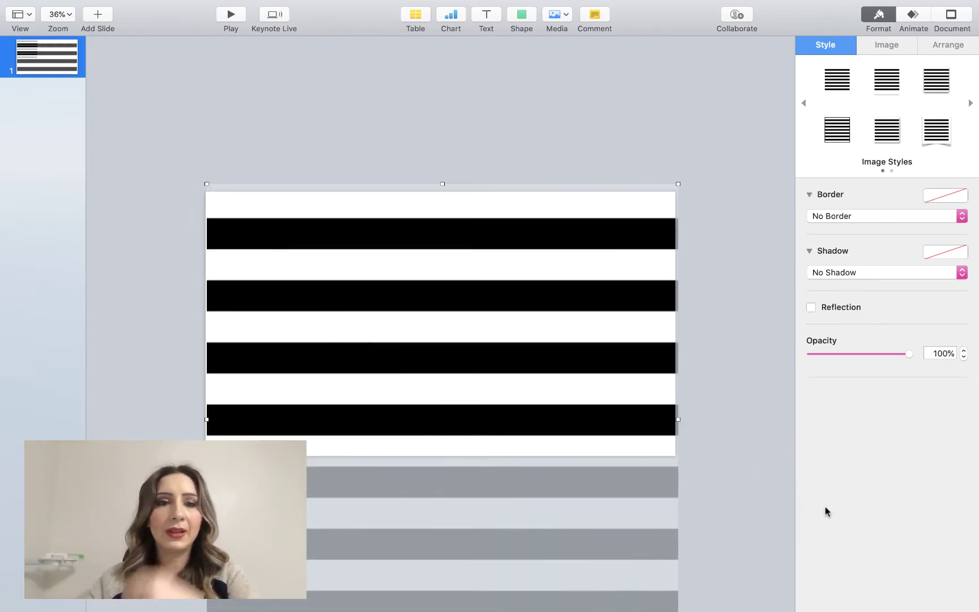
mouse_move(586, 437)
mouse_down()
mouse_move(556, 426)
mouse_move(585, 429)
mouse_up()
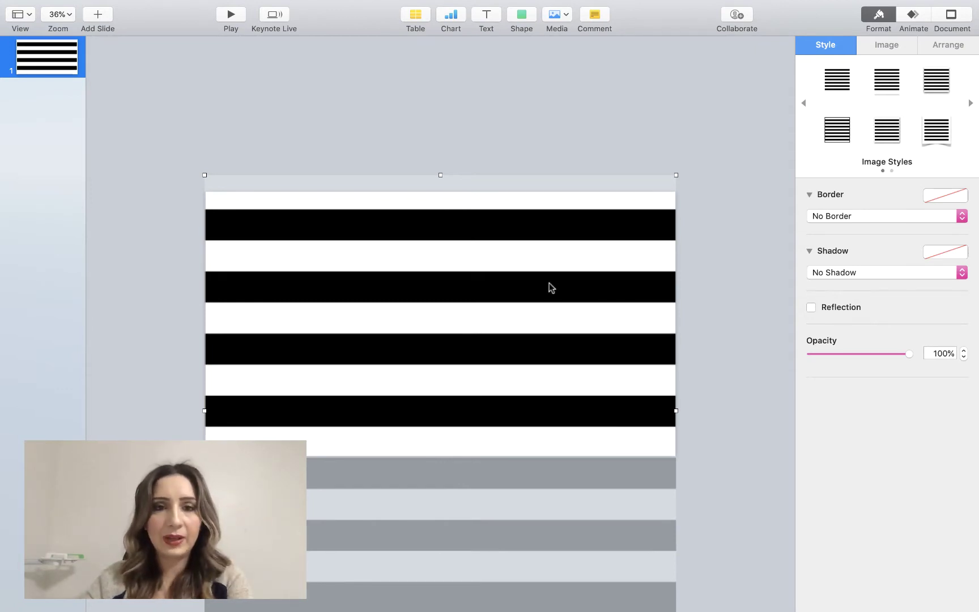
Turn off Constrain proportions for the stripes image and resize it freely to about 2256 by 1280 pt.
click(882, 46)
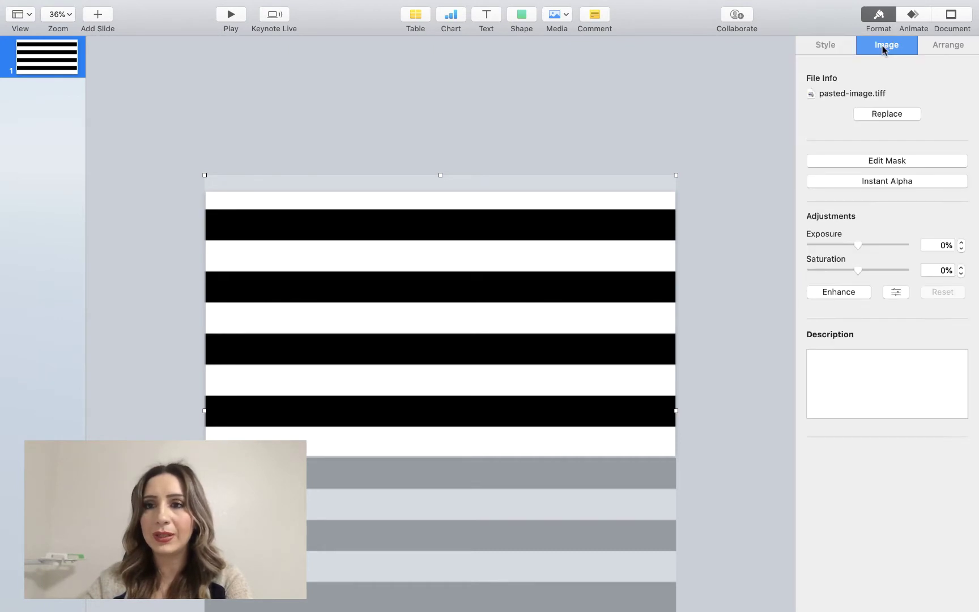
click(833, 47)
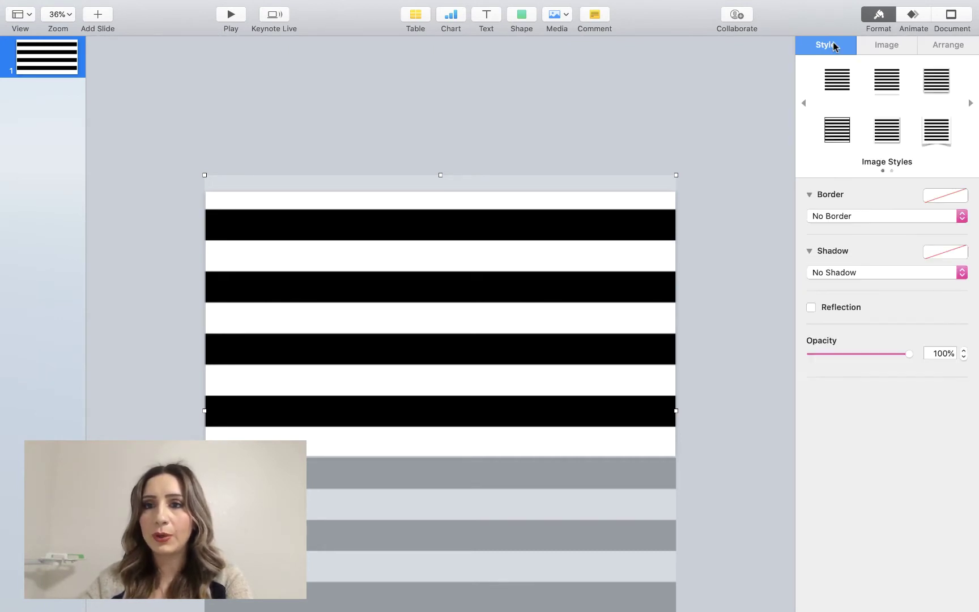
click(957, 46)
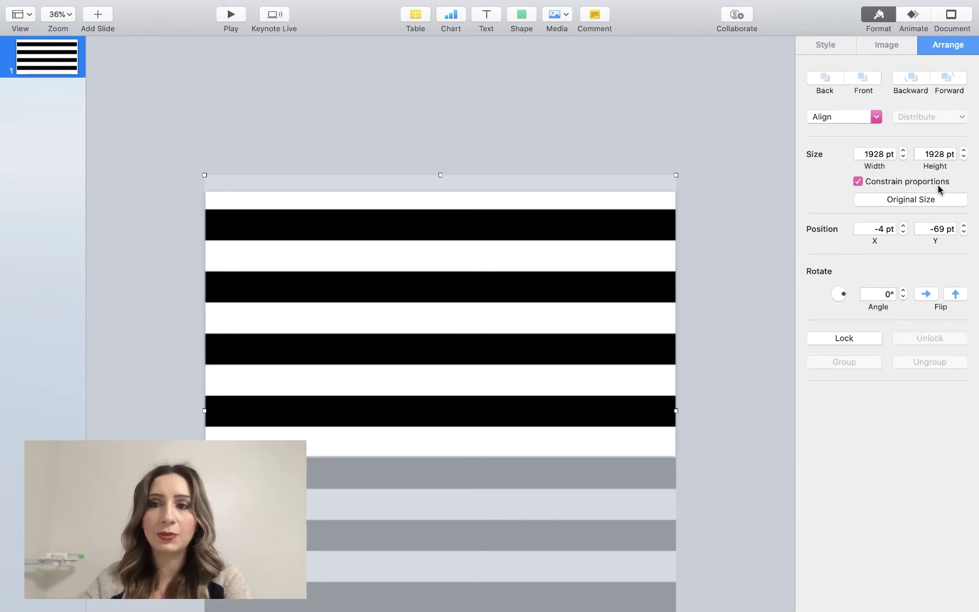
click(857, 181)
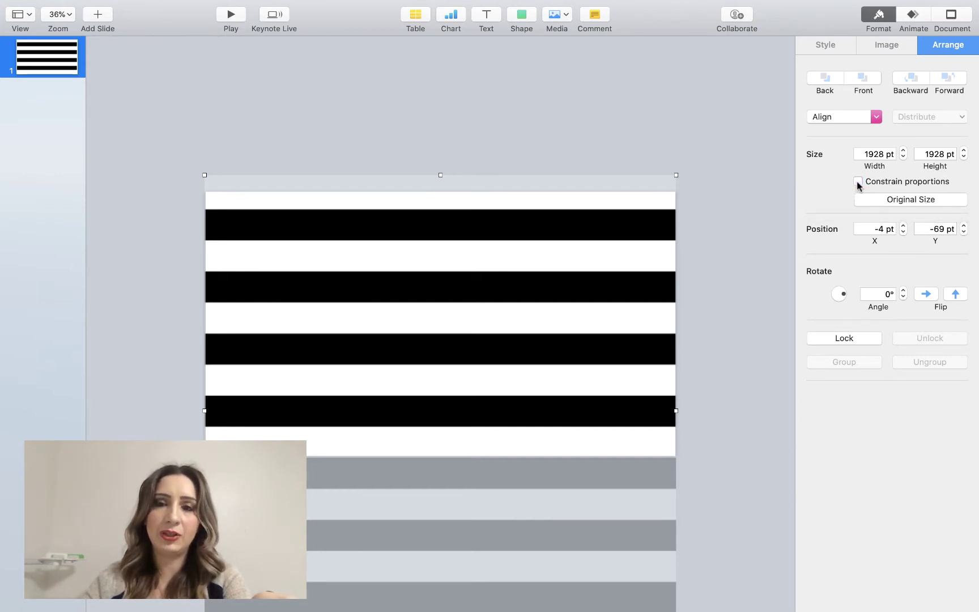
drag(677, 175, 757, 332)
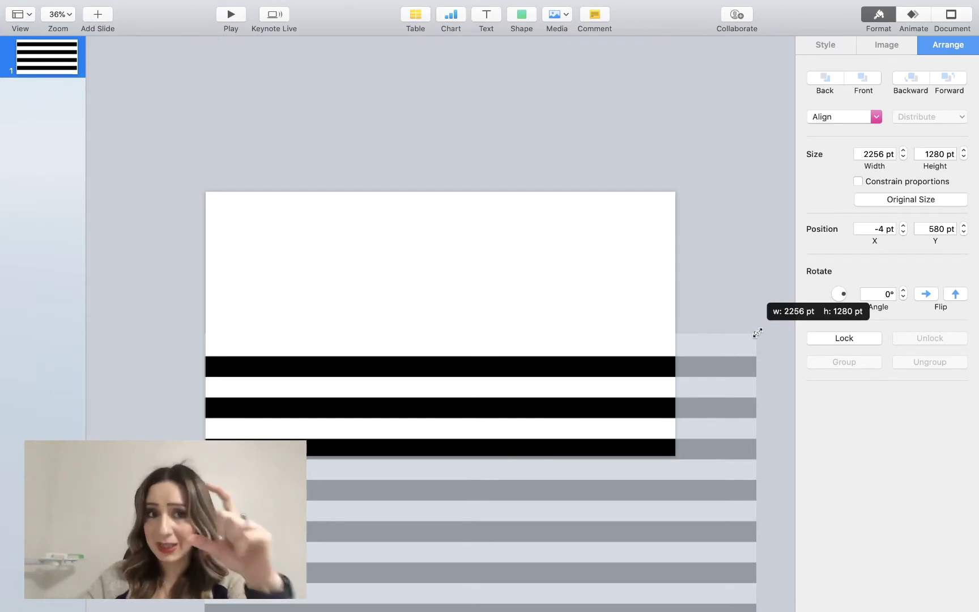
drag(757, 333, 756, 332)
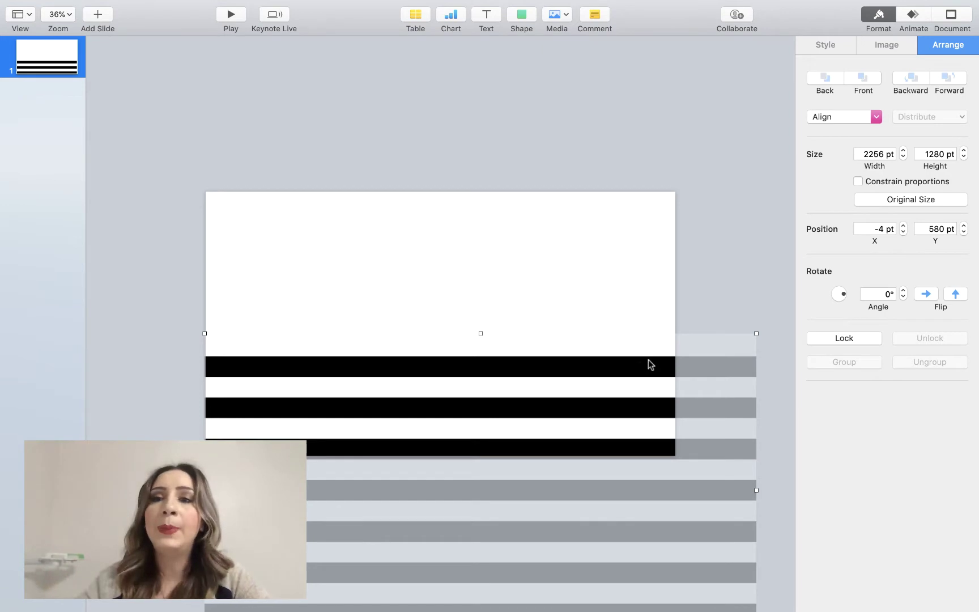
Move the stripes image up over the slide and stretch it to about 2249 by 1573 pt so it covers the whole slide.
drag(593, 375, 591, 212)
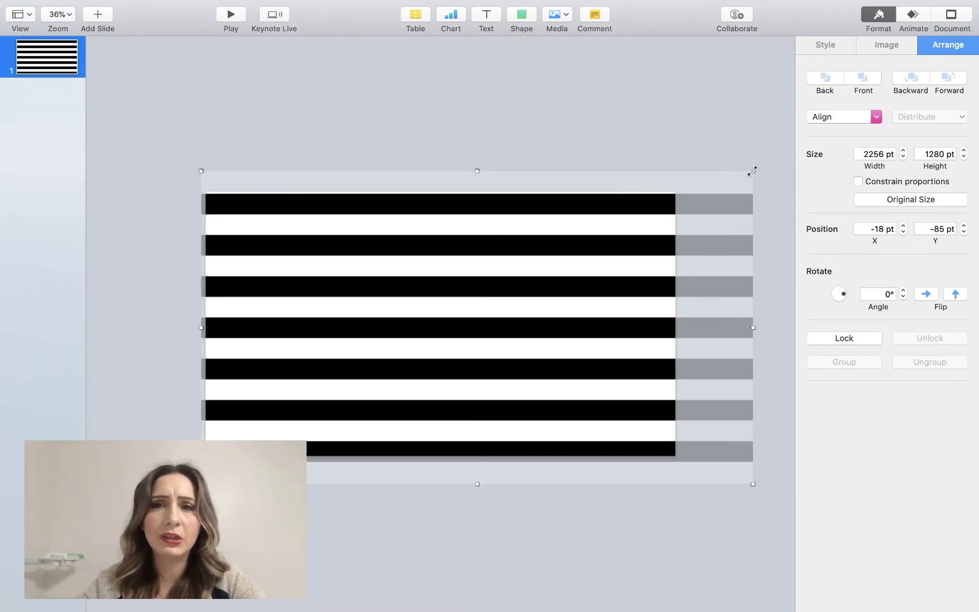
drag(753, 170, 751, 99)
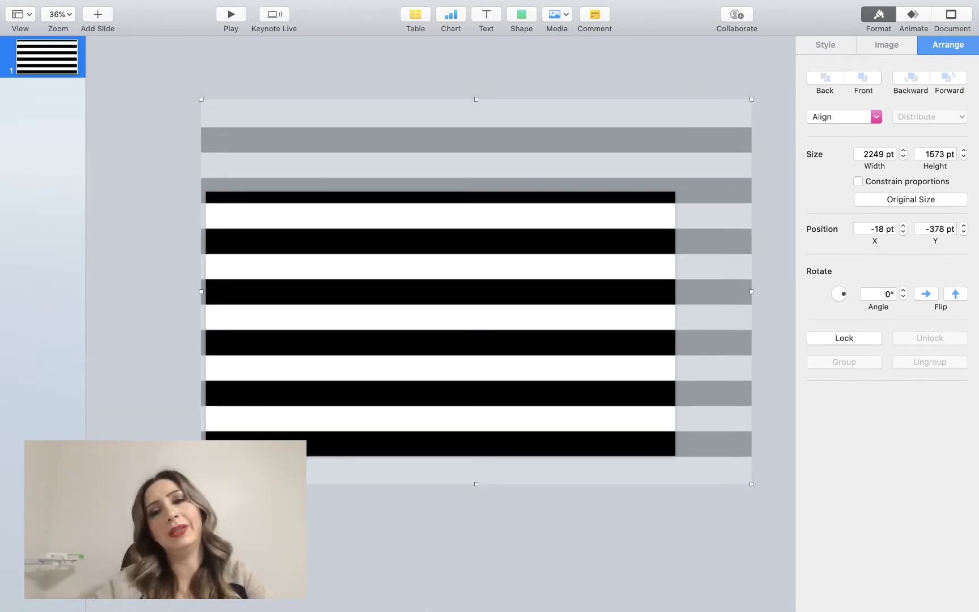
click(377, 576)
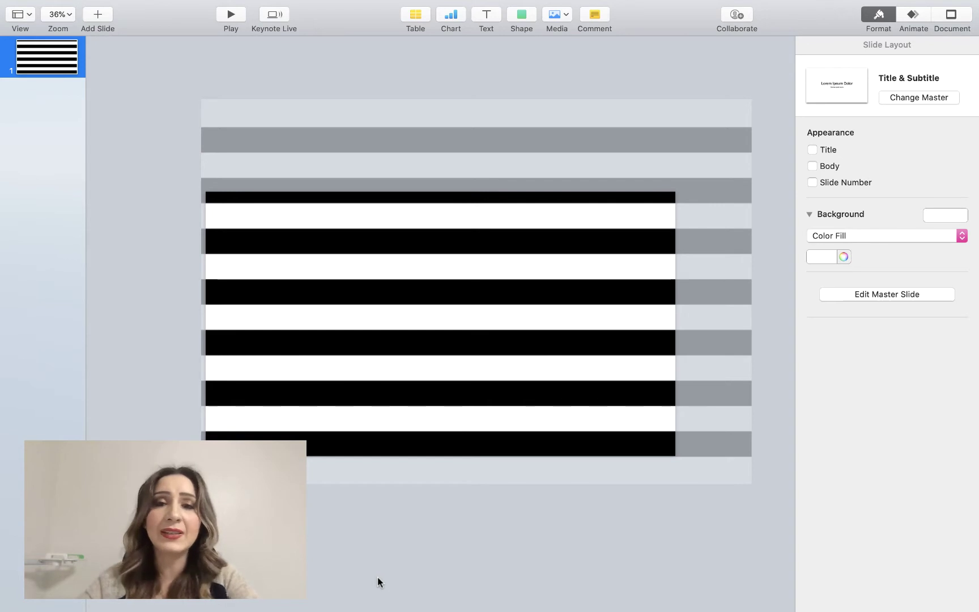
Switch to Google Chrome and replace the image search with "water flowers clipart".
key(ctrl+Up)
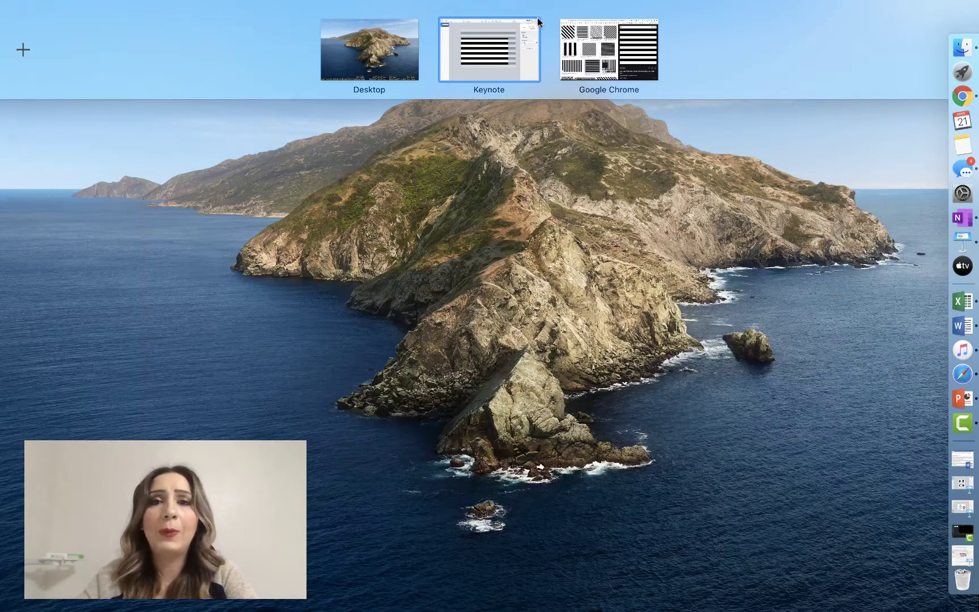
click(604, 67)
scroll(225, 375, up, 5)
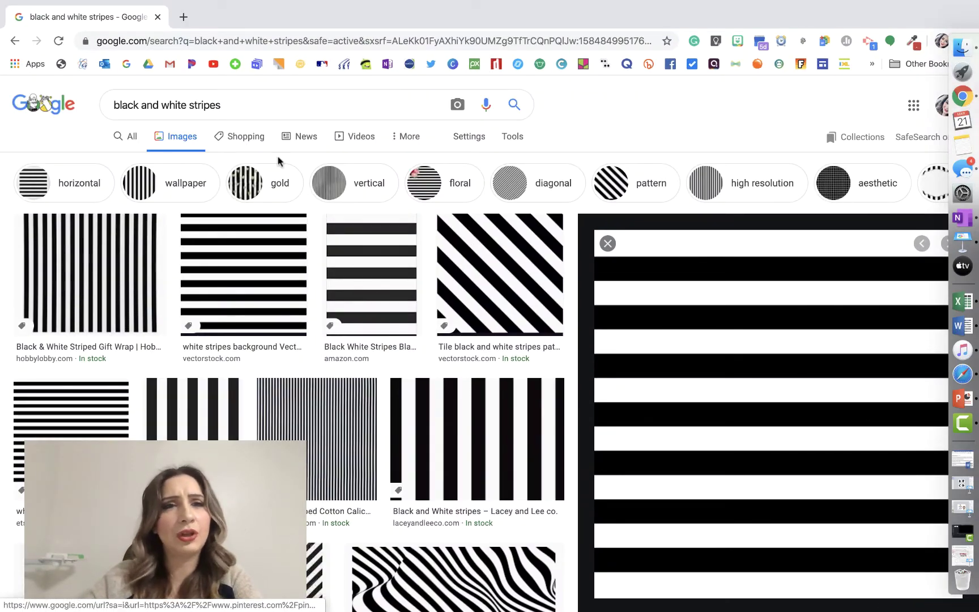
triple_click(247, 113)
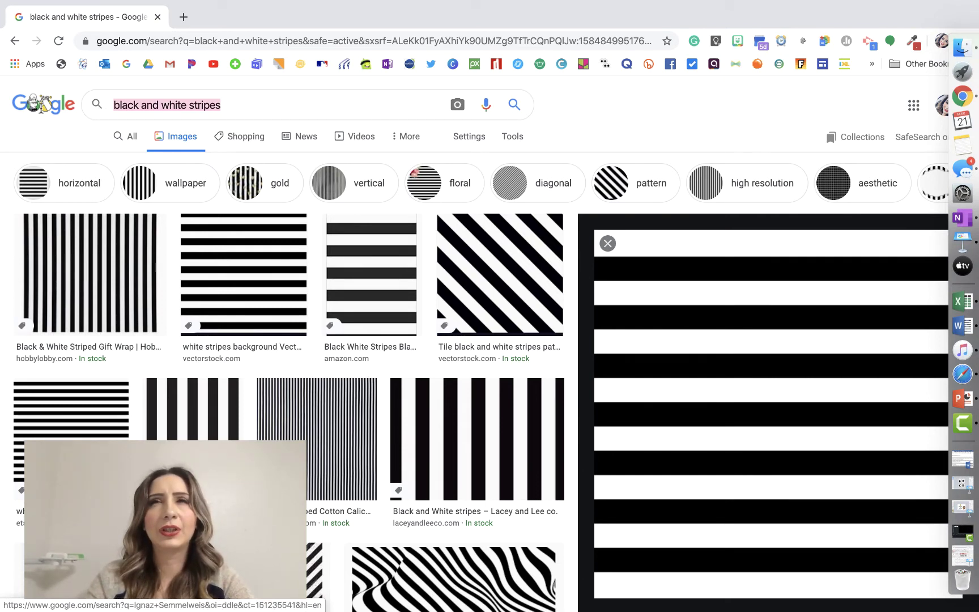
text(wa)
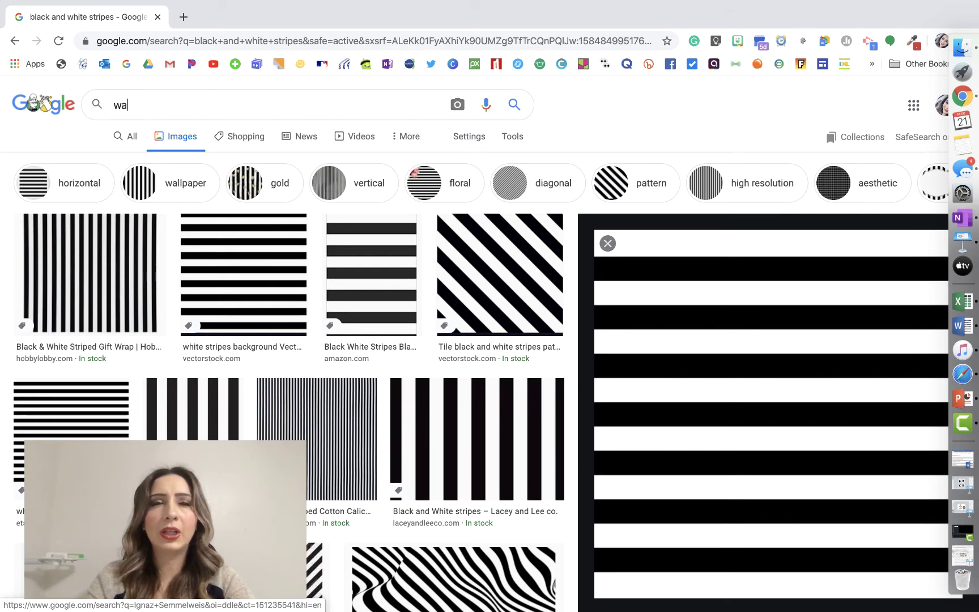
text(ter flowers)
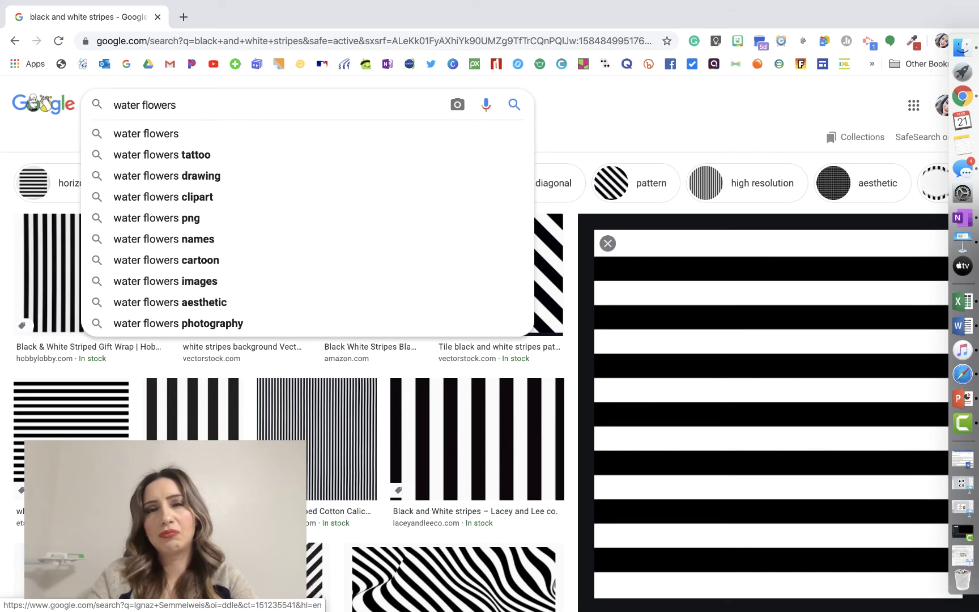
text( clipart)
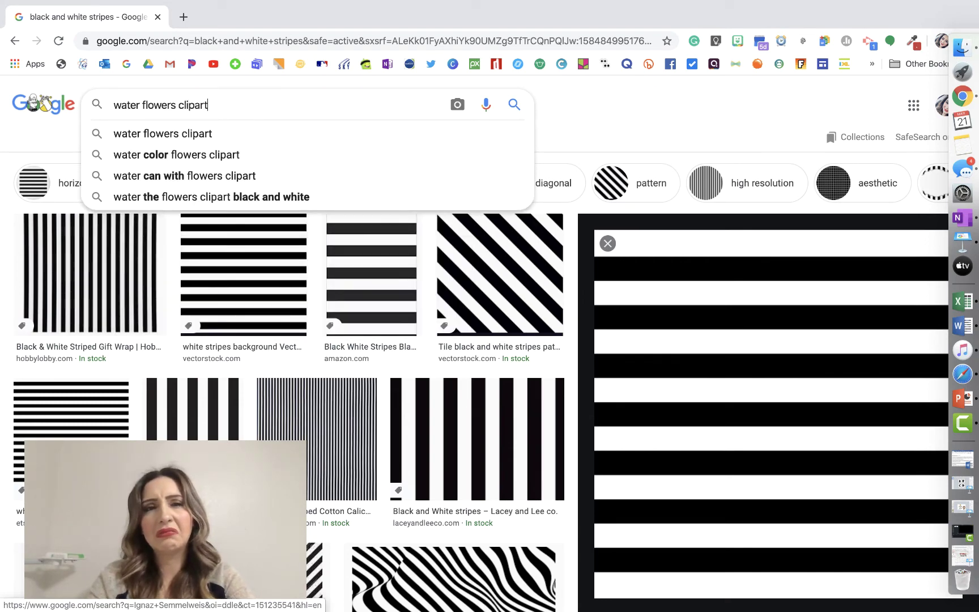
key(Return)
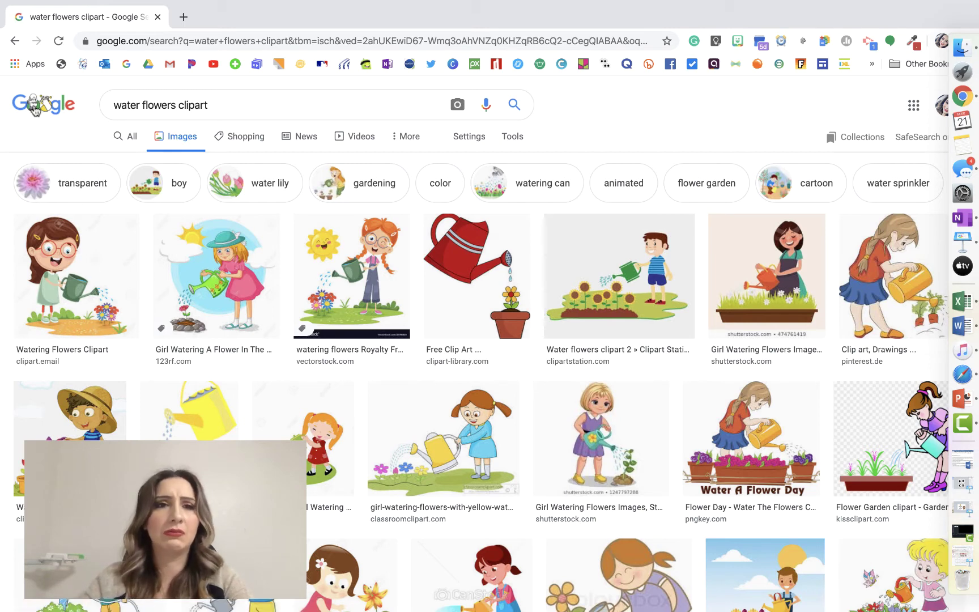
Change the image search to "watercolor flowers clipart".
click(141, 105)
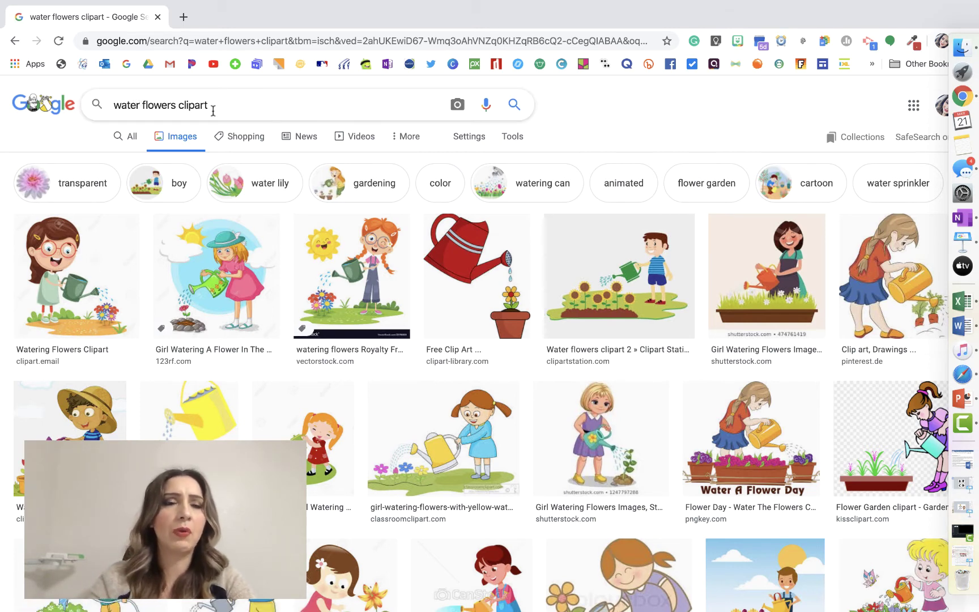
text(color)
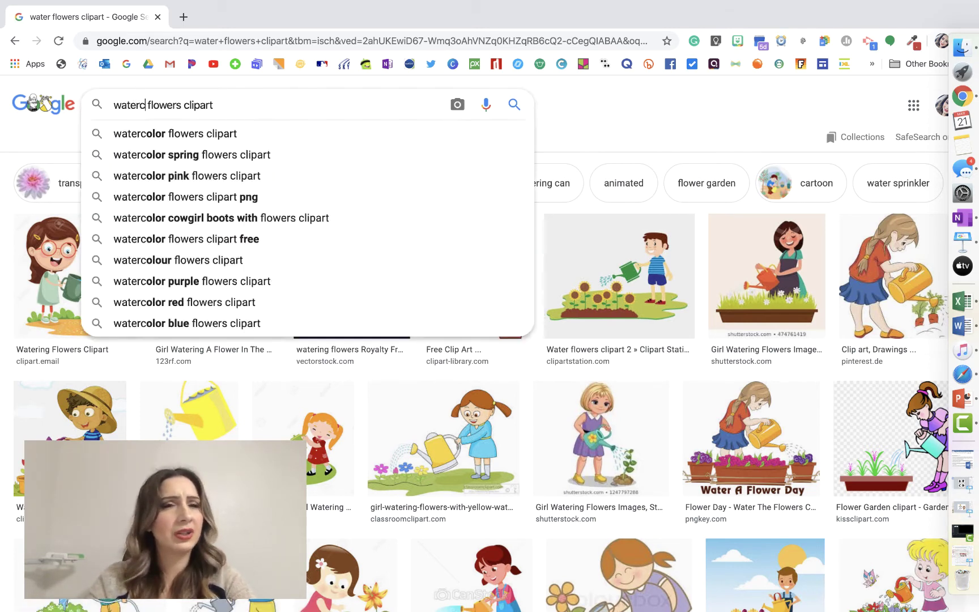
key(Return)
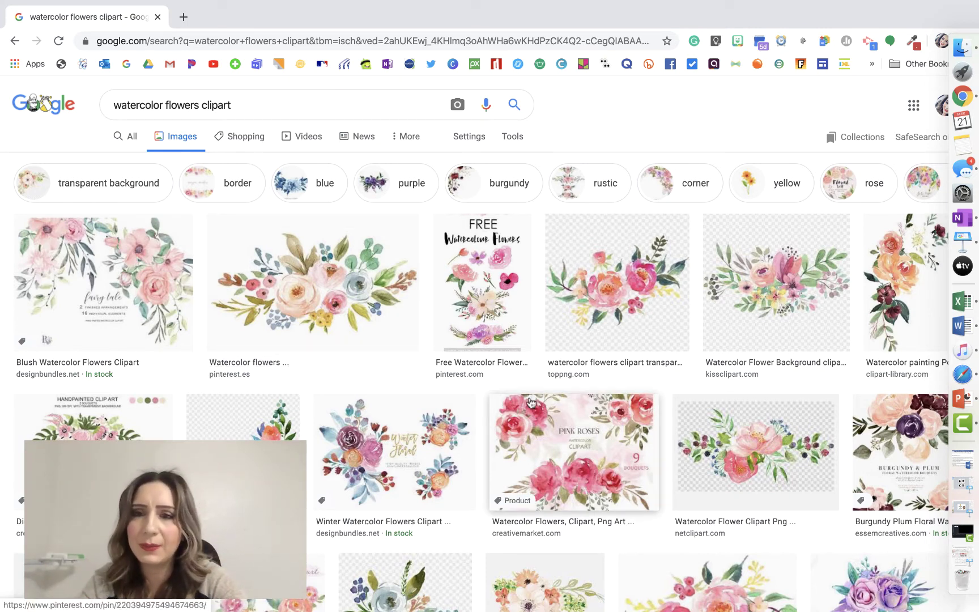
Pick the 444 × 296 pink and orange watercolor bouquet from the visitsyv.com result and copy the image.
scroll(595, 322, down, 2)
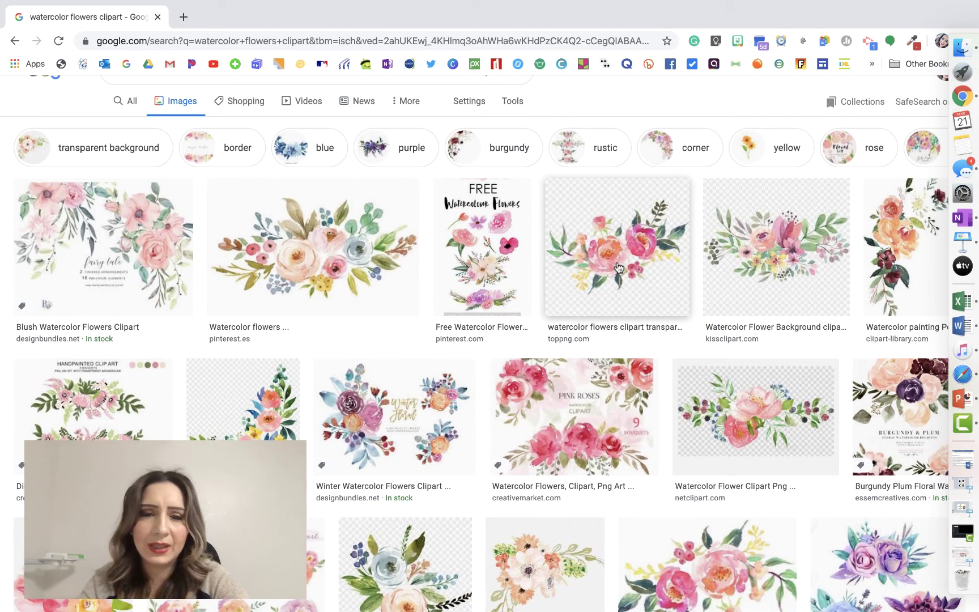
scroll(619, 268, down, 5)
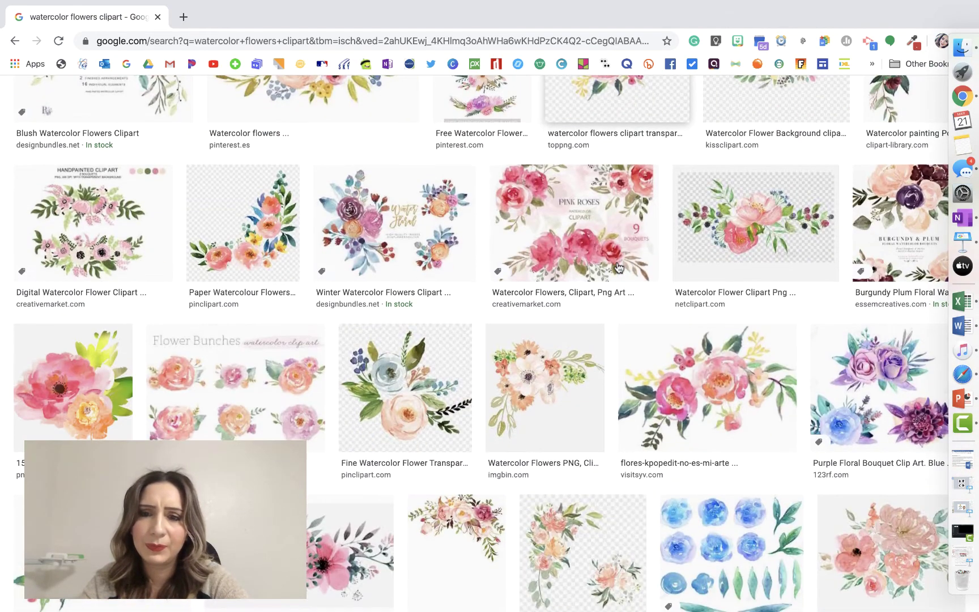
scroll(619, 268, up, 5)
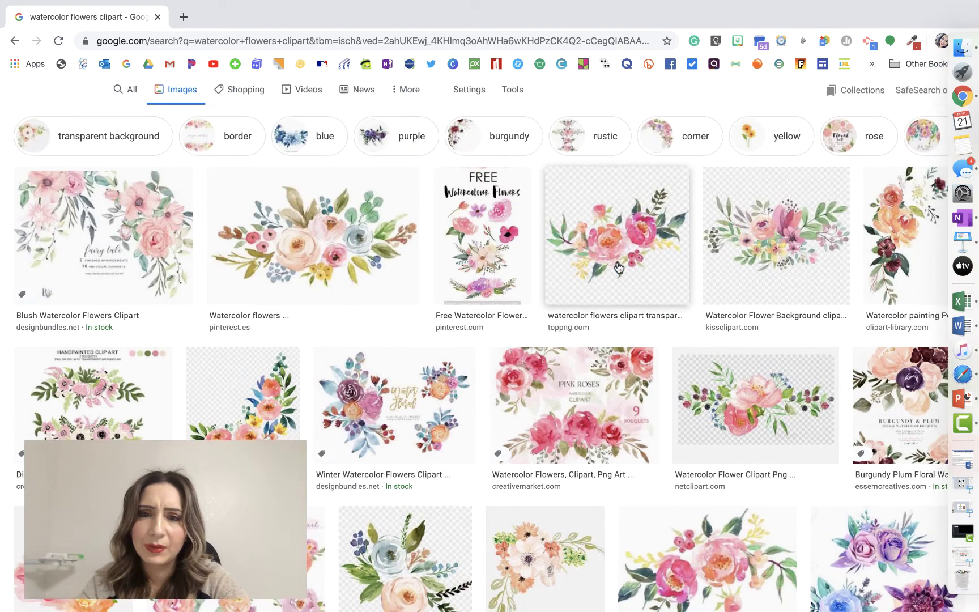
scroll(619, 268, down, 3)
scroll(619, 268, up, 2)
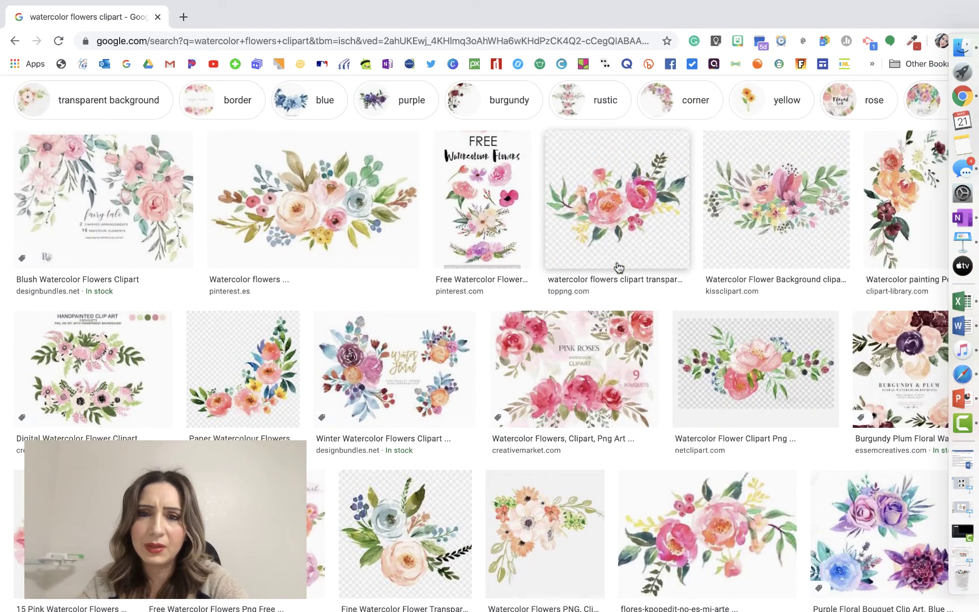
click(705, 535)
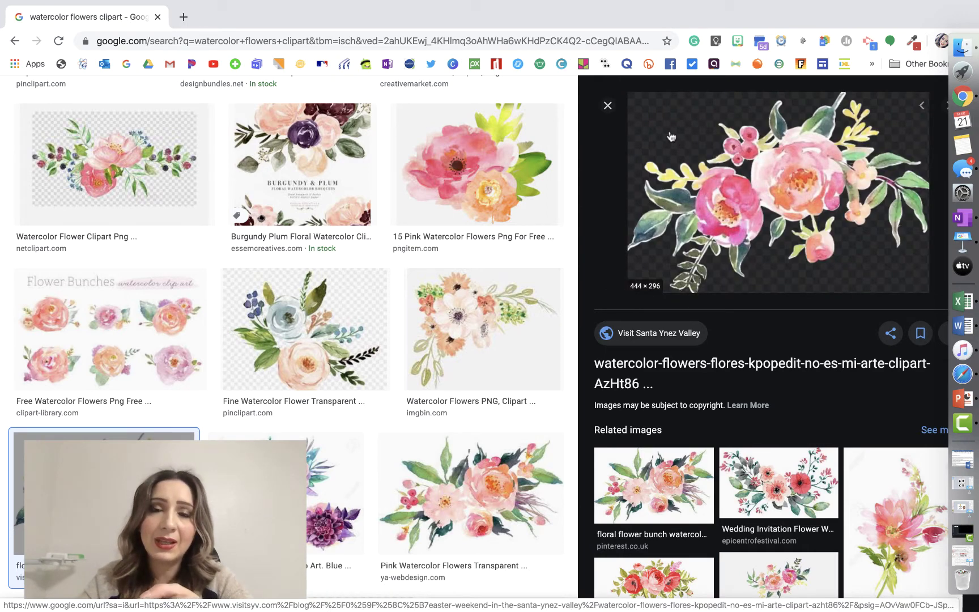
right_click(701, 206)
click(771, 338)
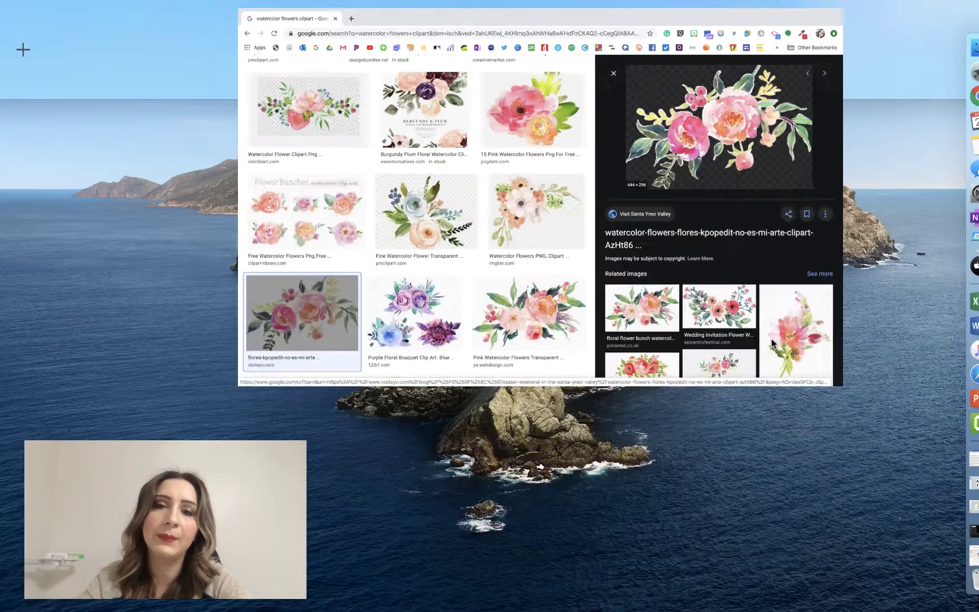
Switch to Keynote, paste the bouquet over the stripes and enlarge it to about 1006 by 671 pt in the slide's upper-left area.
click(502, 48)
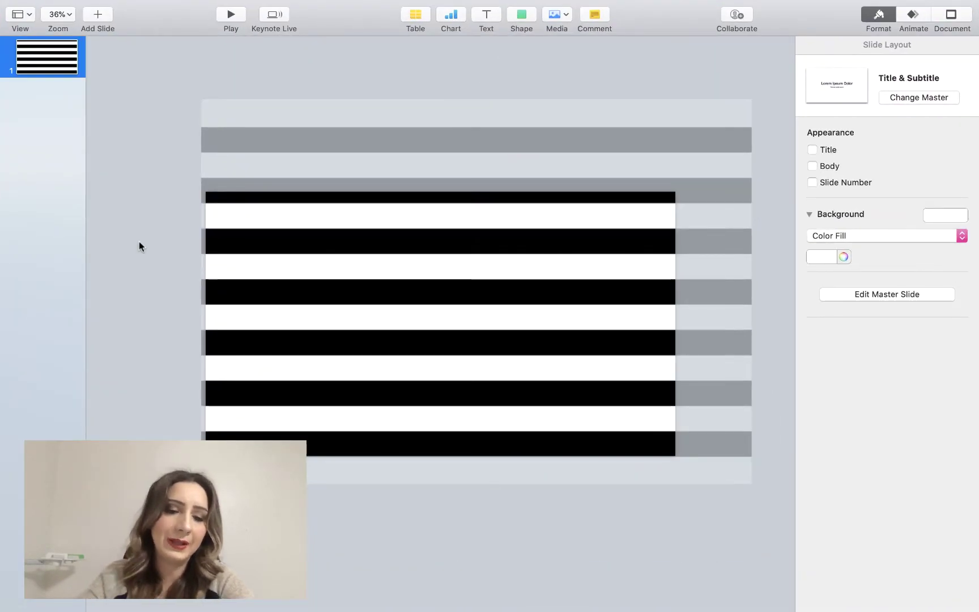
key(super+v)
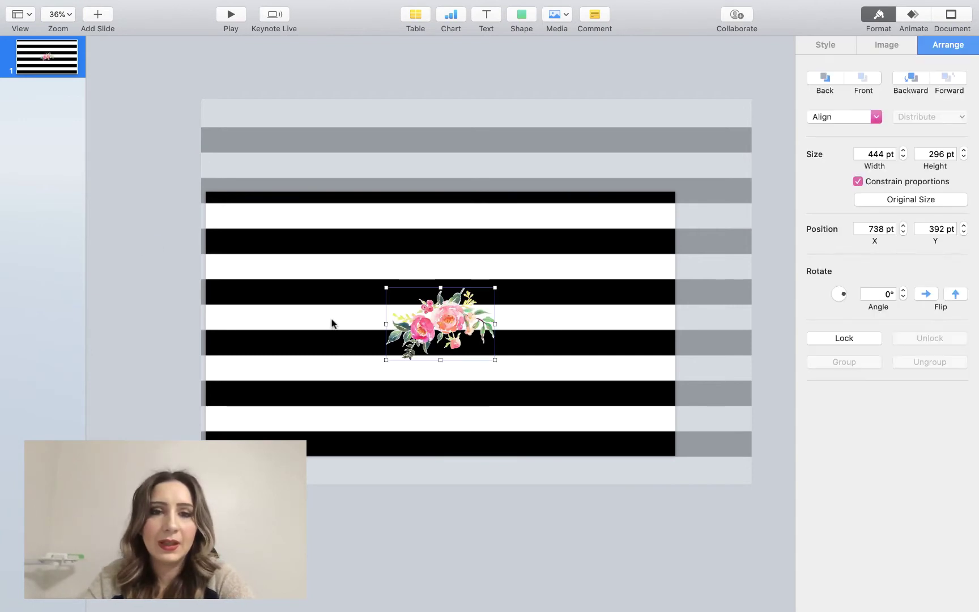
drag(426, 331, 268, 253)
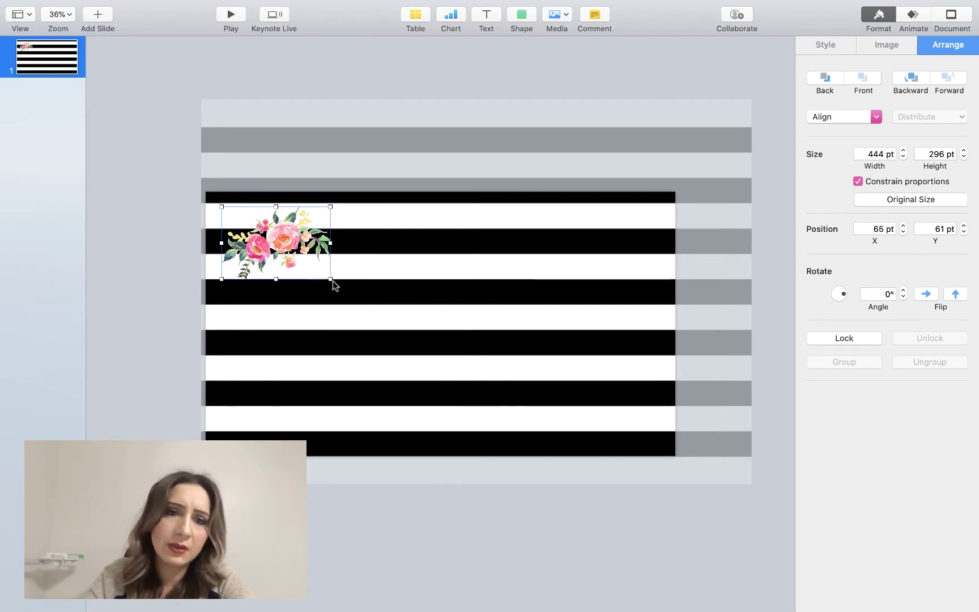
drag(333, 280, 496, 330)
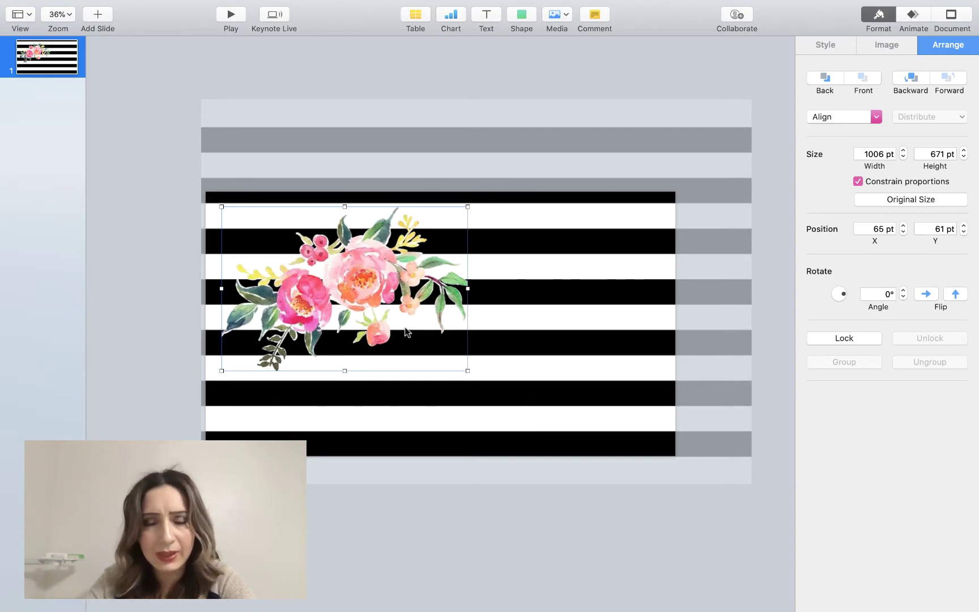
Rotate the bouquet to about 209.1°, move it to the slide's lower-right corner and preview the slide.
drag(844, 294, 785, 326)
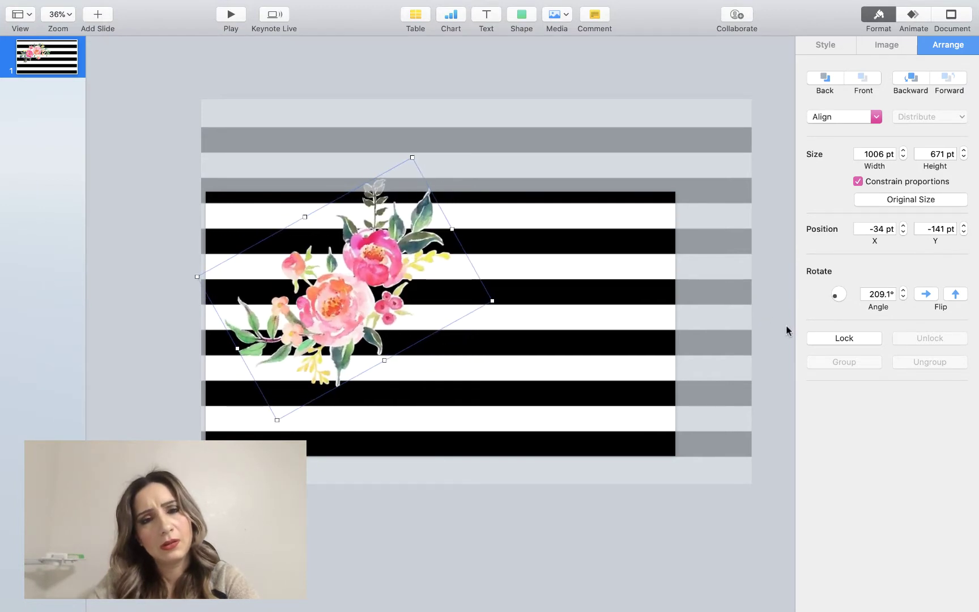
drag(280, 266, 603, 418)
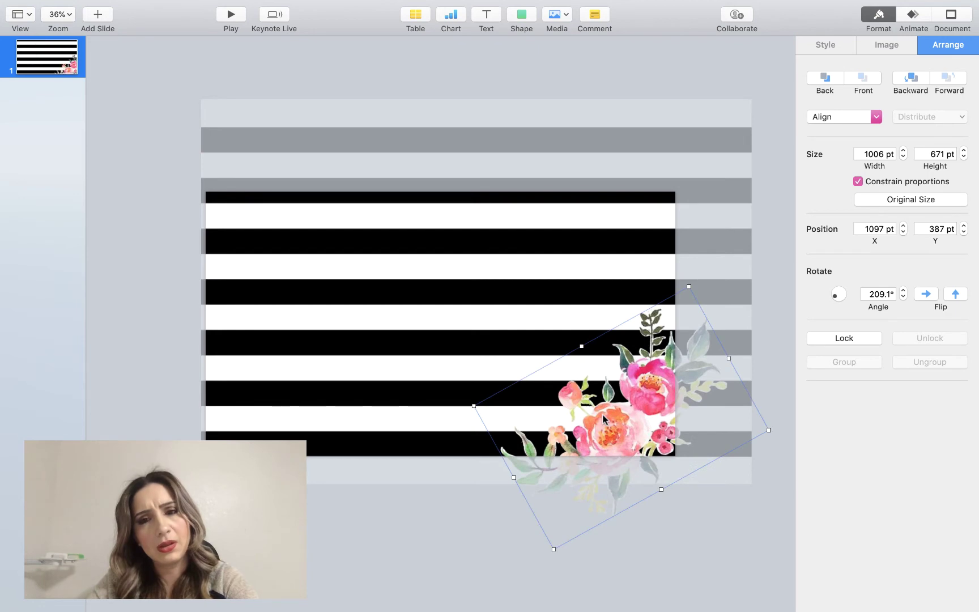
click(229, 15)
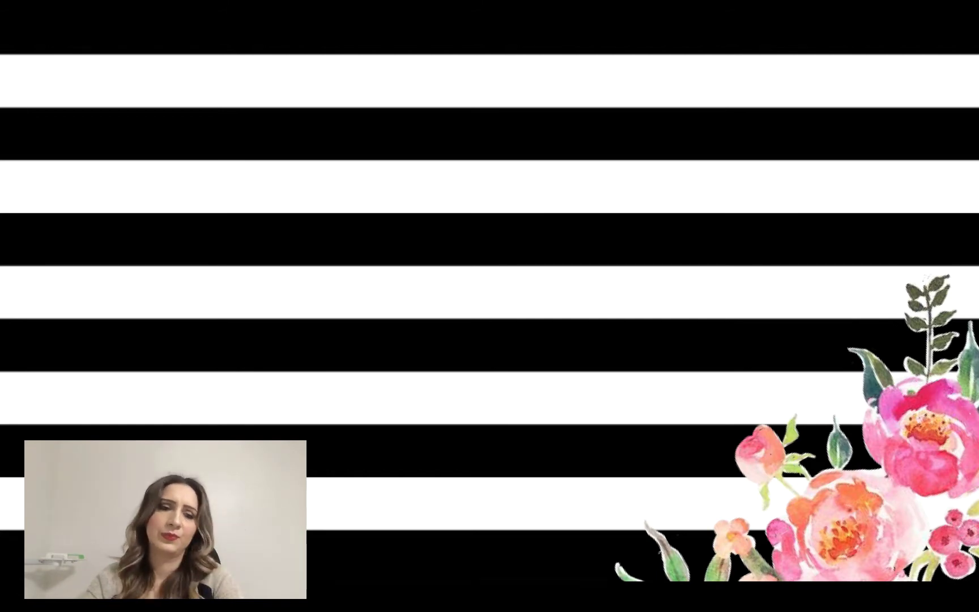
key(Escape)
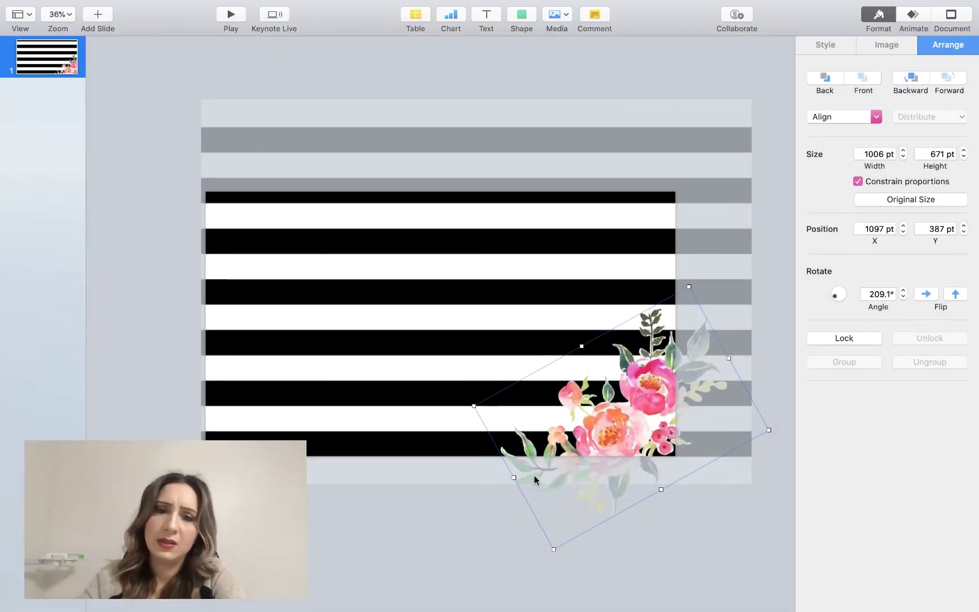
Shrink the bouquet to about 704 by 469 pt, reposition it in the slide's lower-right corner and preview the slide again.
drag(473, 404, 572, 368)
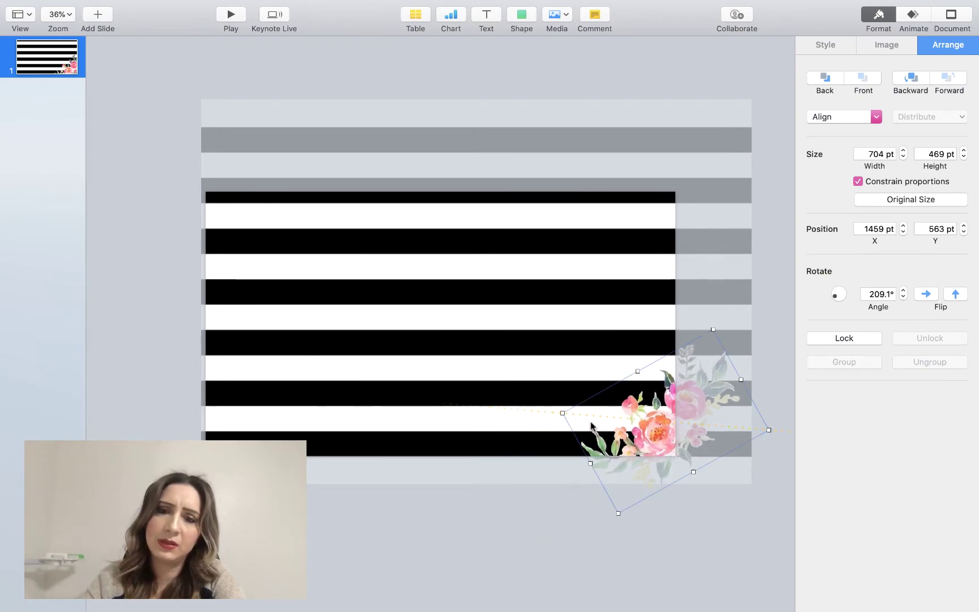
drag(623, 408, 613, 444)
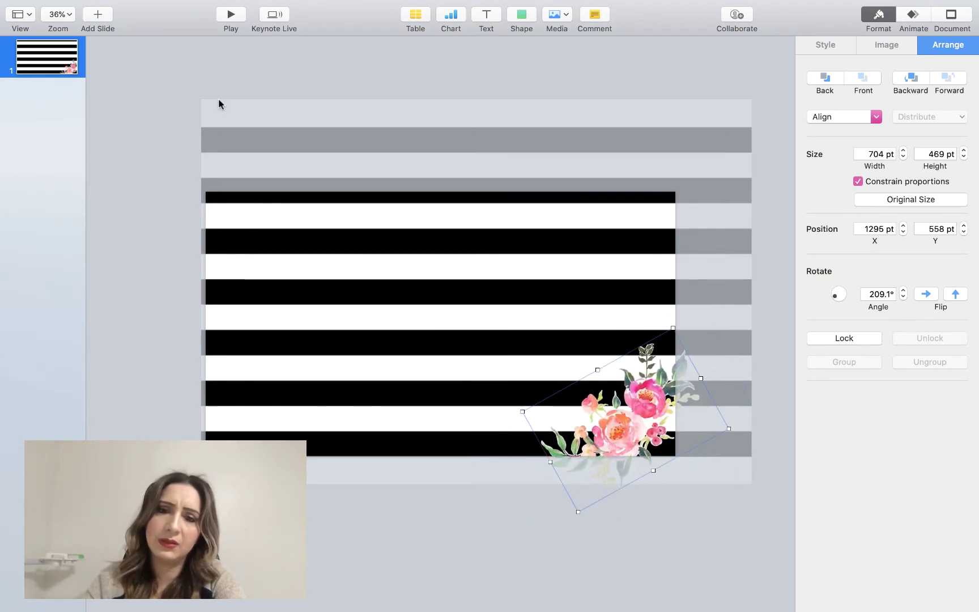
click(231, 15)
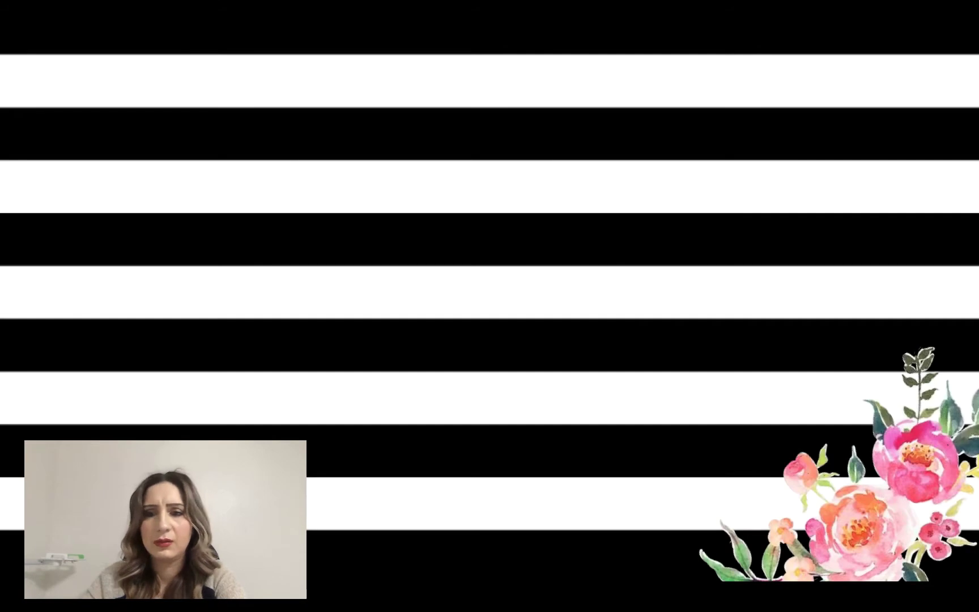
key(Escape)
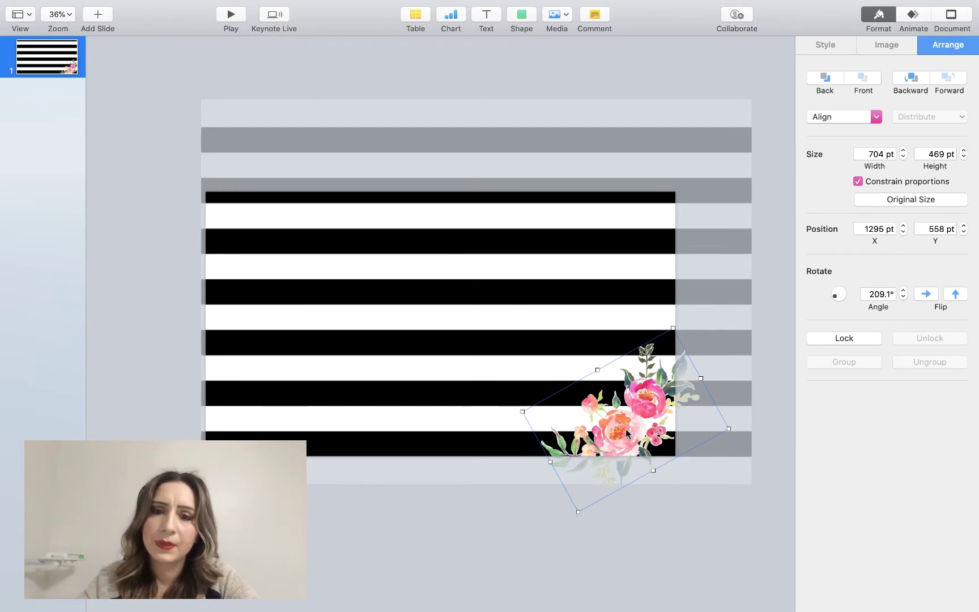
Duplicate the bouquet and crop the copy at the slide's right edge to about 308 by 469 pt, keeping the bright pink flower.
drag(628, 432, 619, 405)
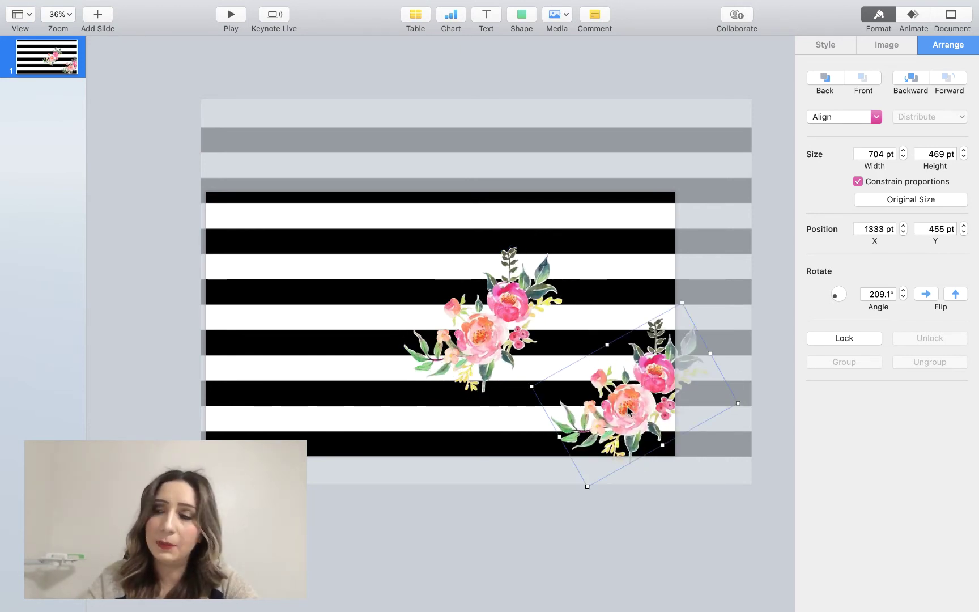
double_click(628, 411)
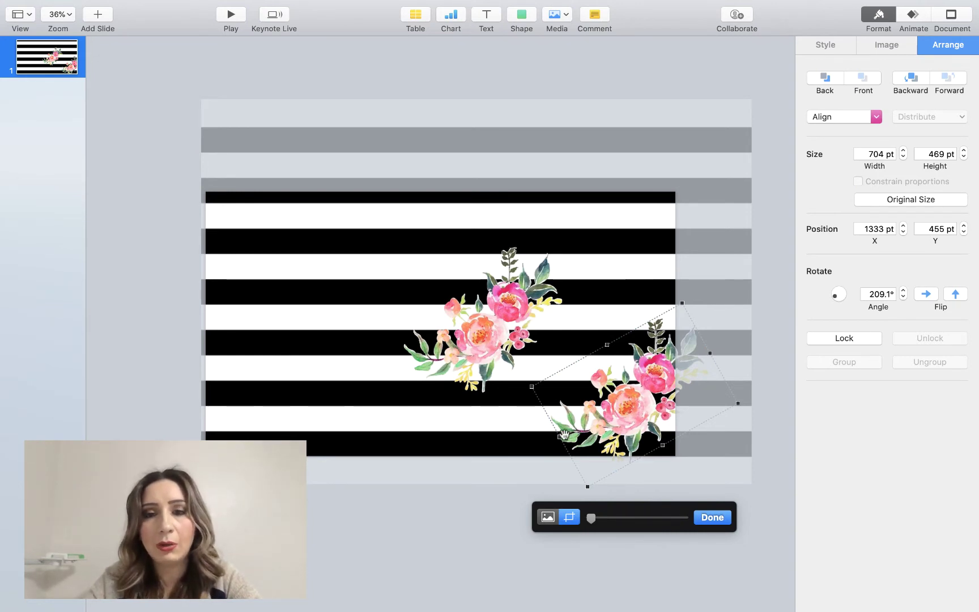
drag(559, 438, 652, 408)
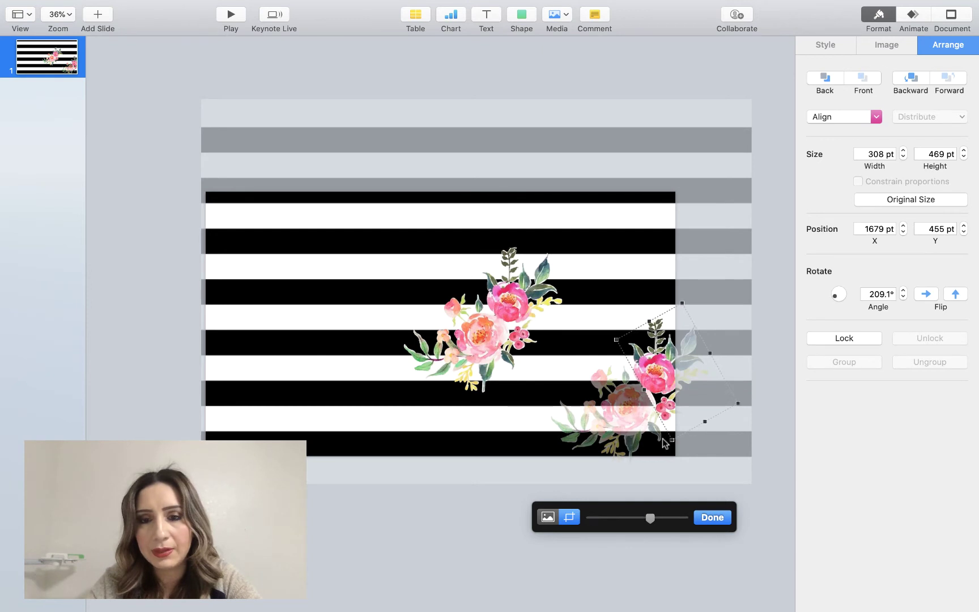
click(715, 517)
Crop the other bouquet to about 405 by 469 pt around the orange flower and place it beside the pink flower, rotated to about 204°.
double_click(471, 319)
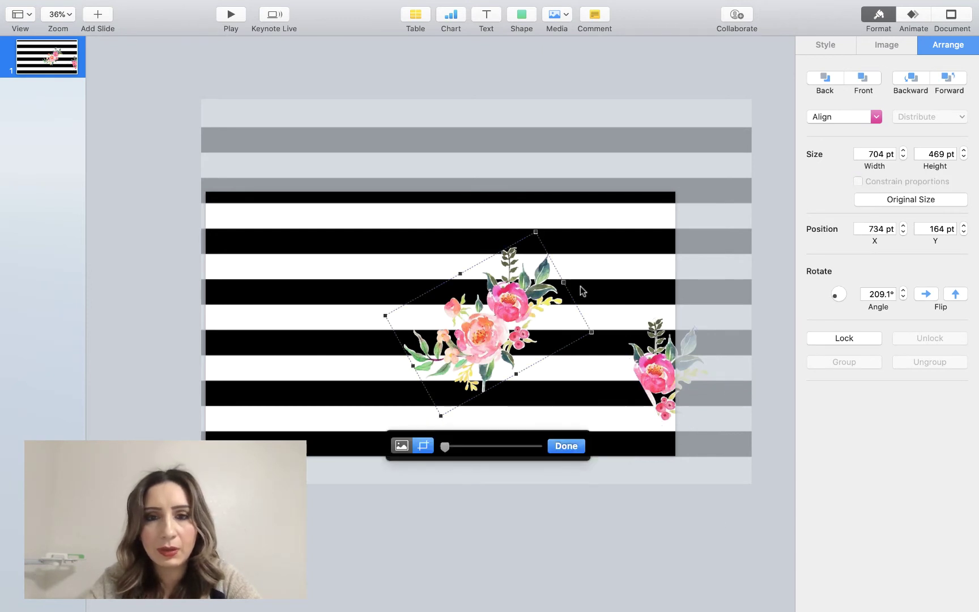
drag(562, 280, 614, 423)
click(566, 445)
mouse_move(848, 299)
mouse_down()
mouse_move(832, 295)
mouse_move(836, 303)
mouse_up()
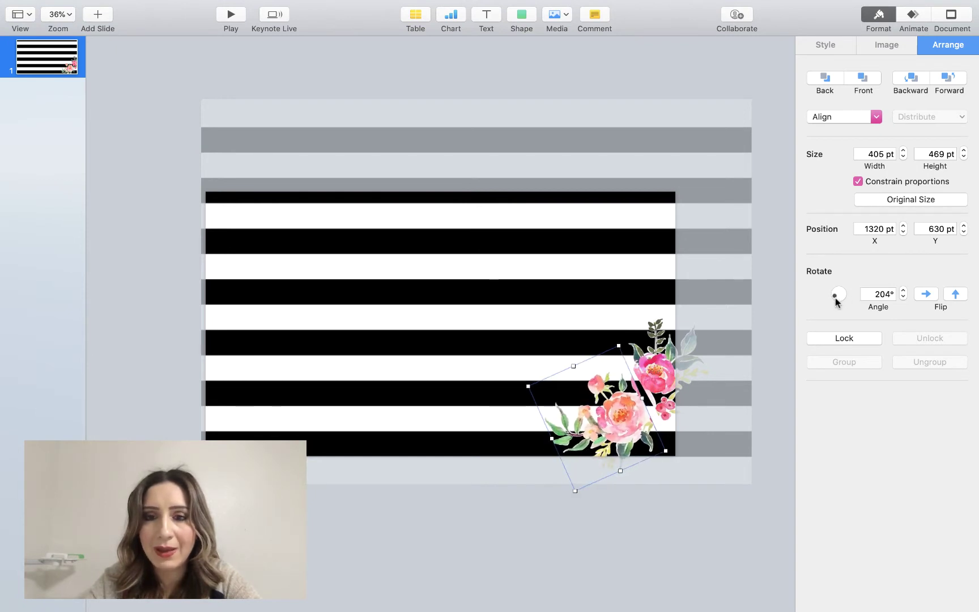
key(super+z)
Move the cropped pink flower down against the orange flower and rotate it to about 221.2°.
drag(657, 340, 646, 386)
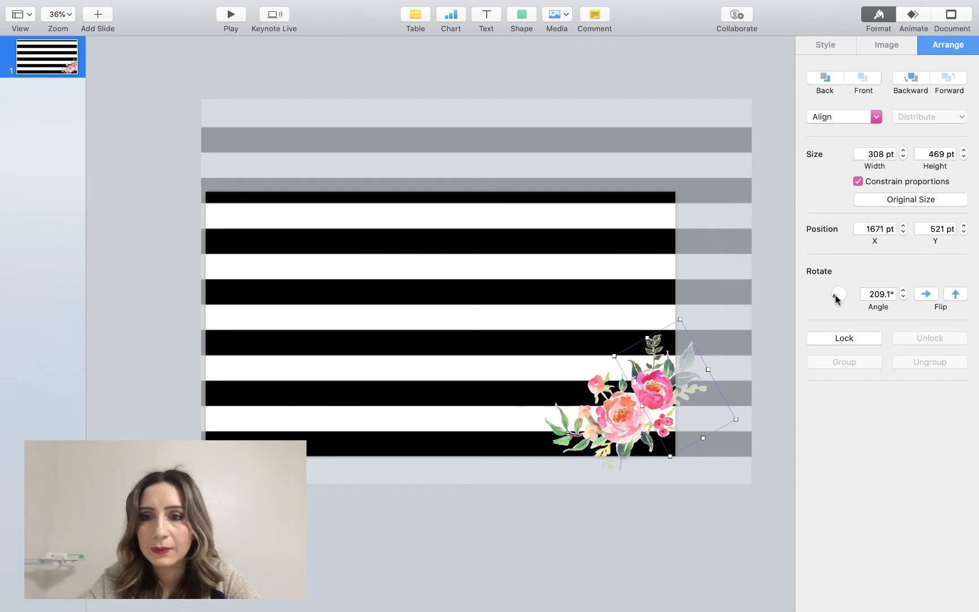
drag(836, 300, 835, 301)
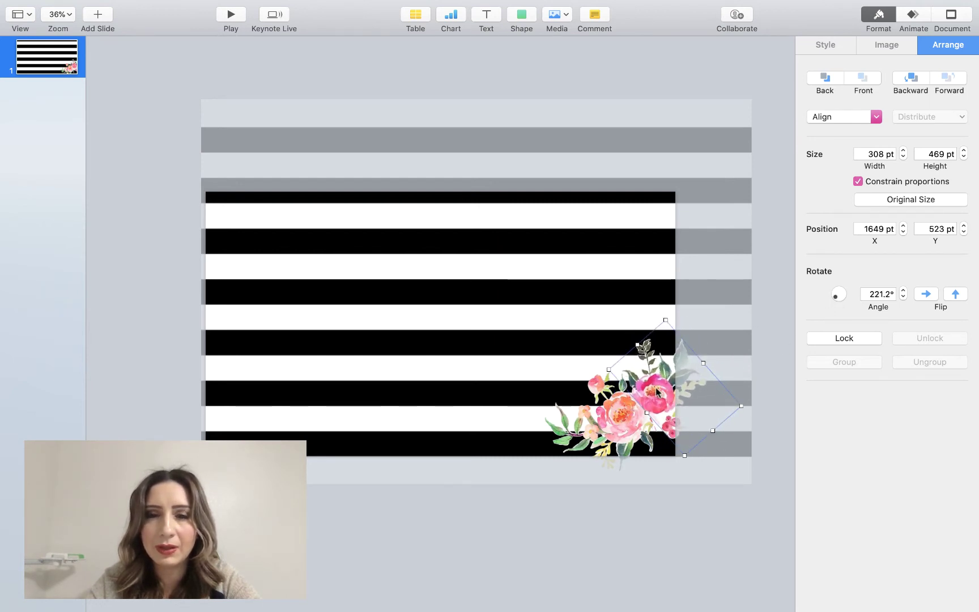
Nudge the cropped orange and pink flowers closer together in the slide's lower-right corner and preview the slide.
drag(656, 391, 664, 403)
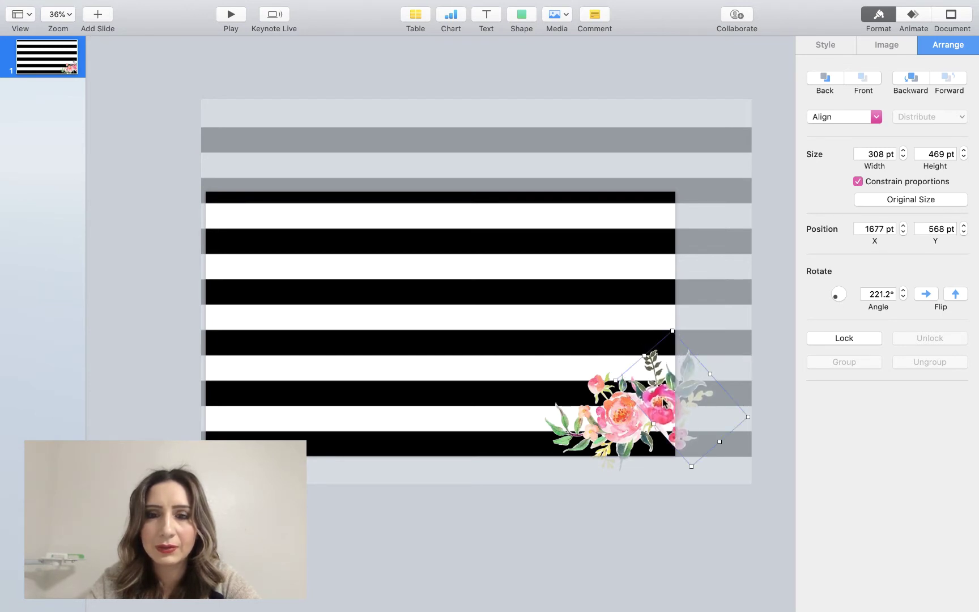
click(662, 394)
click(610, 428)
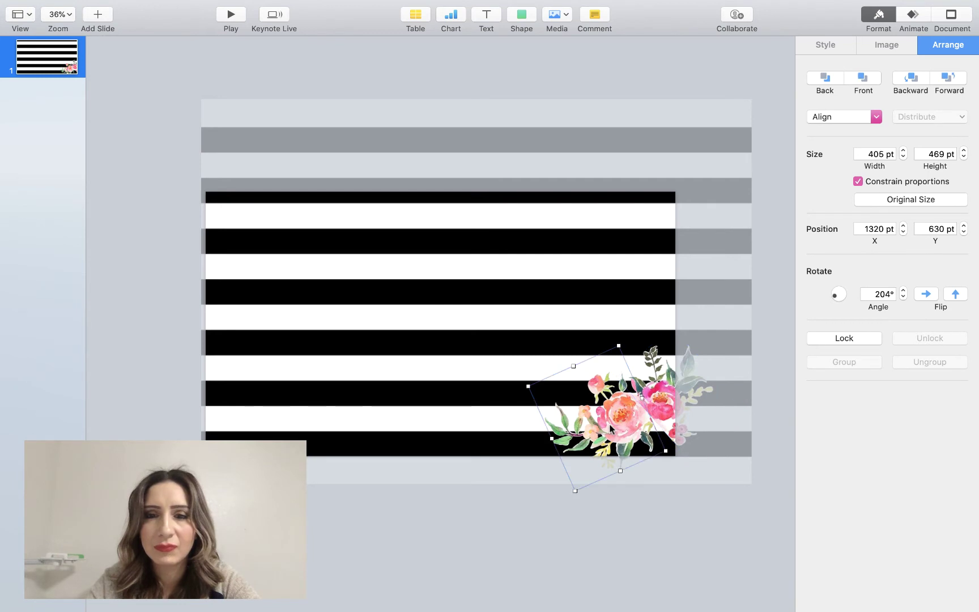
drag(611, 429, 609, 432)
drag(837, 296, 838, 300)
drag(610, 426, 650, 420)
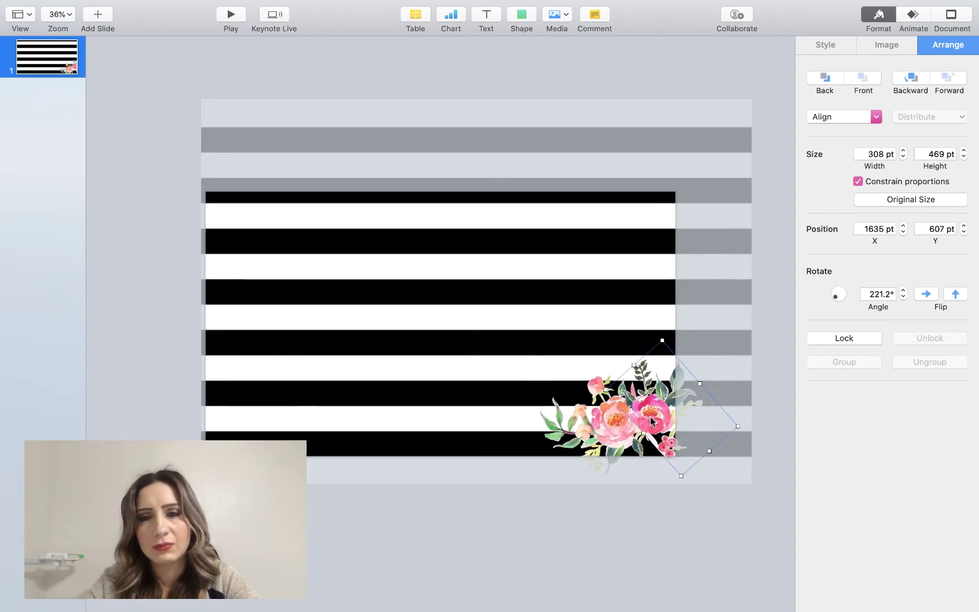
click(229, 15)
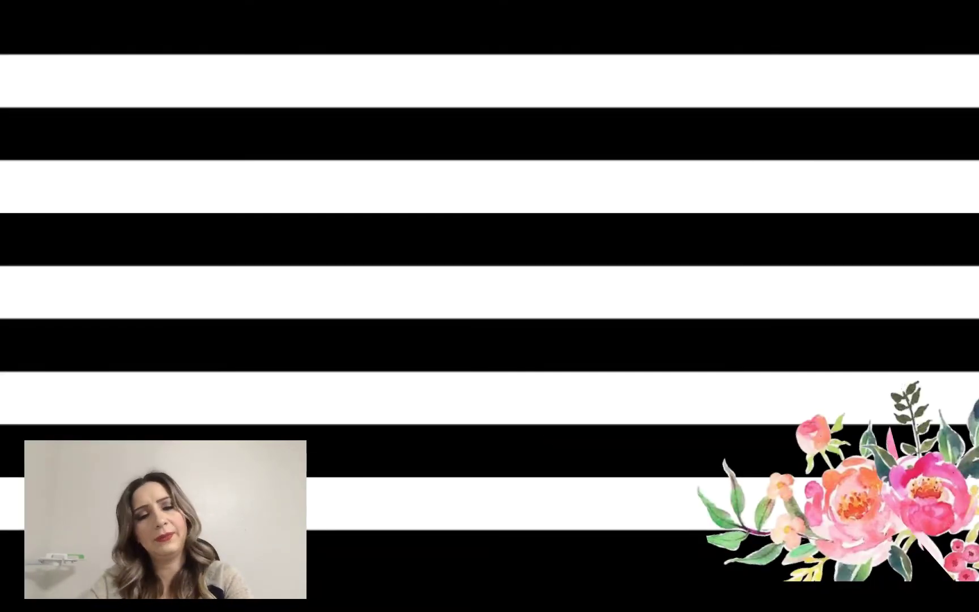
key(Escape)
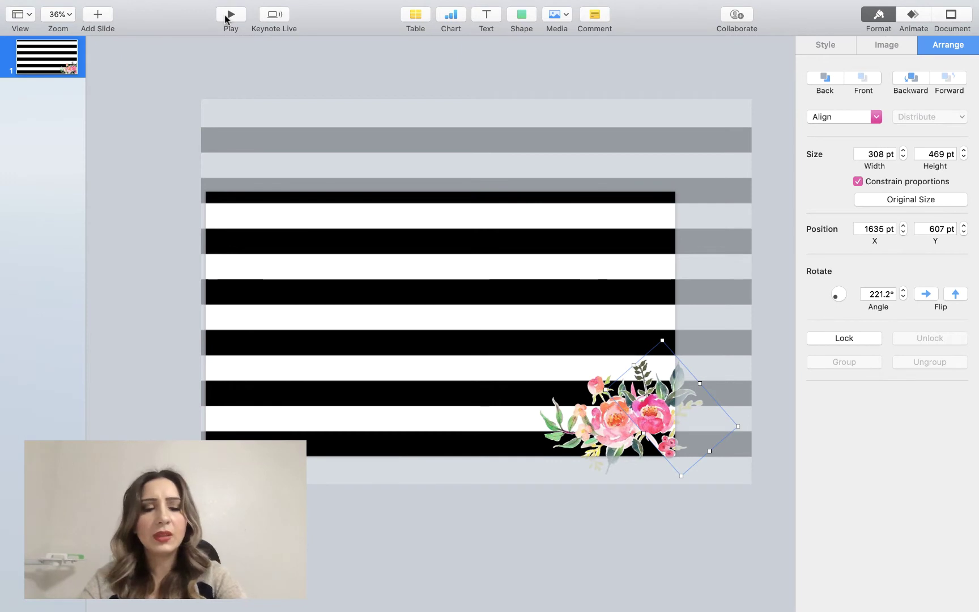
Undo the recent flower edits until the bouquet is whole at 704 by 469 pt, and remove the cropped pink flower copy.
key(super+z)
key(super+z)
key(super+z)
key(super+z)
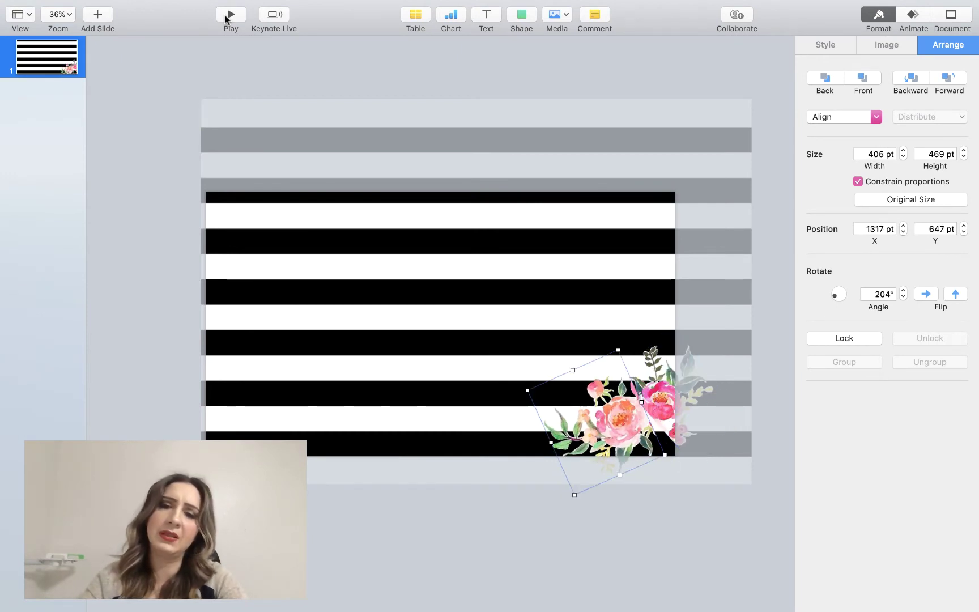
key(super+shift+z)
key(super+shift+z)
key(super+shift+z)
key(super+shift+z)
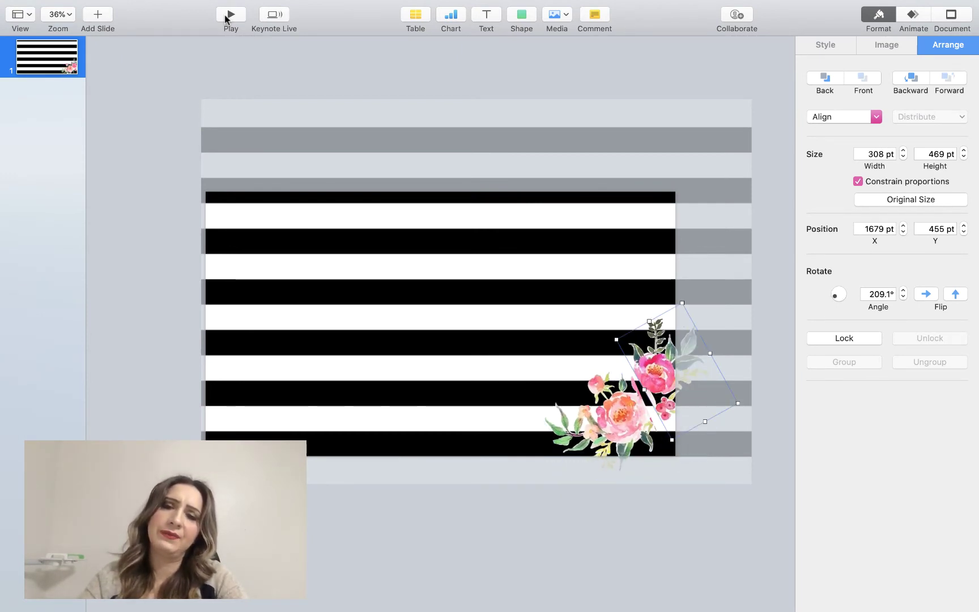
key(super+z)
key(super+z)
key(super+z)
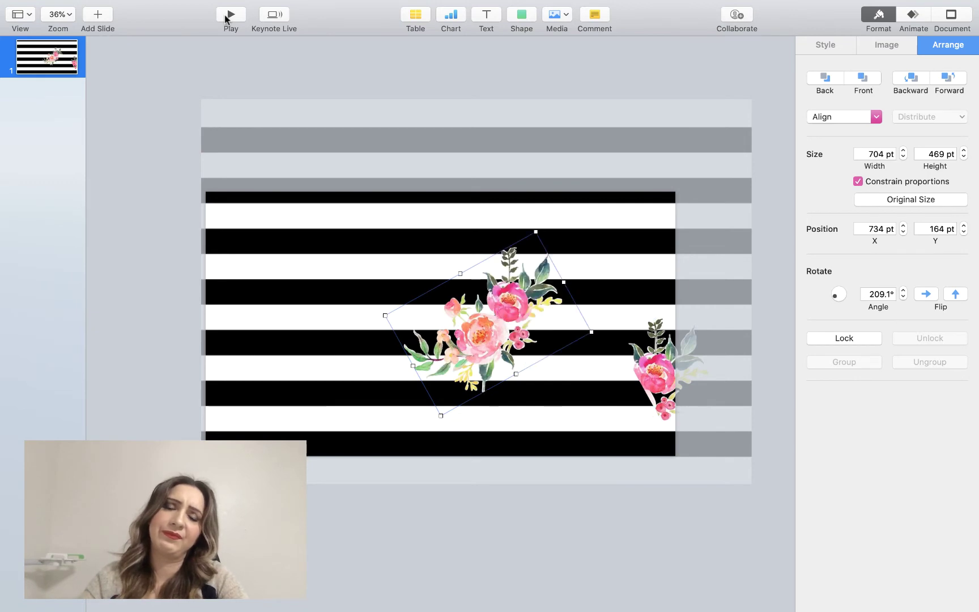
key(super+z)
key(super+z)
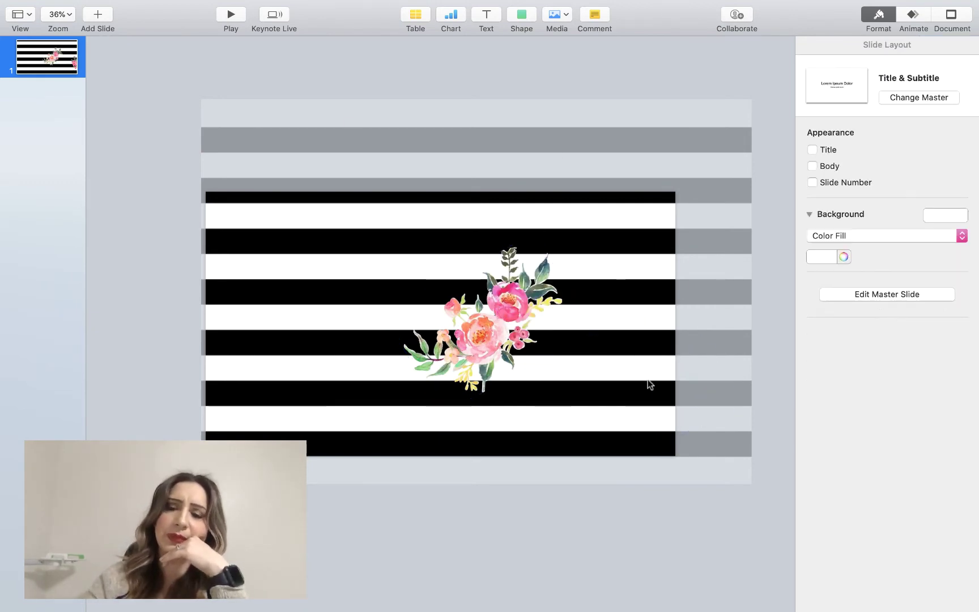
Switch to Chrome and open the preview of the Paper Watercolour Flowers corner image from pinclipart.com, closing the source page.
key(ctrl+Up)
click(597, 73)
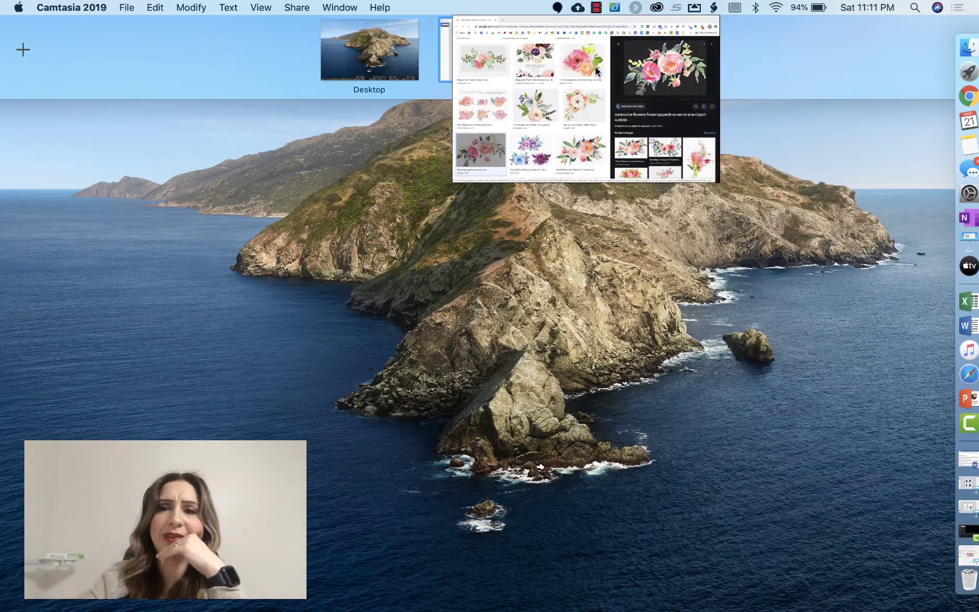
click(609, 106)
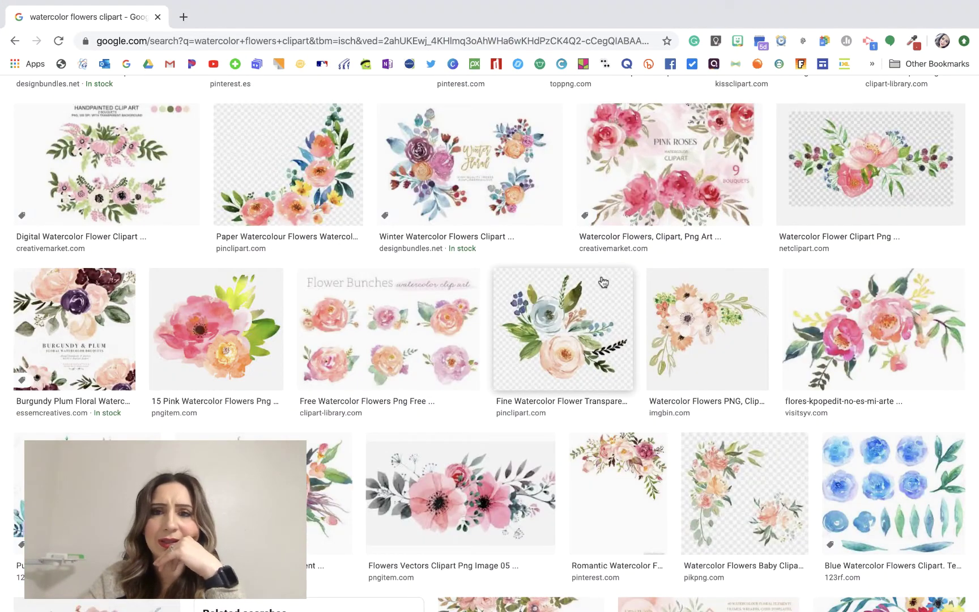
scroll(601, 280, up, 3)
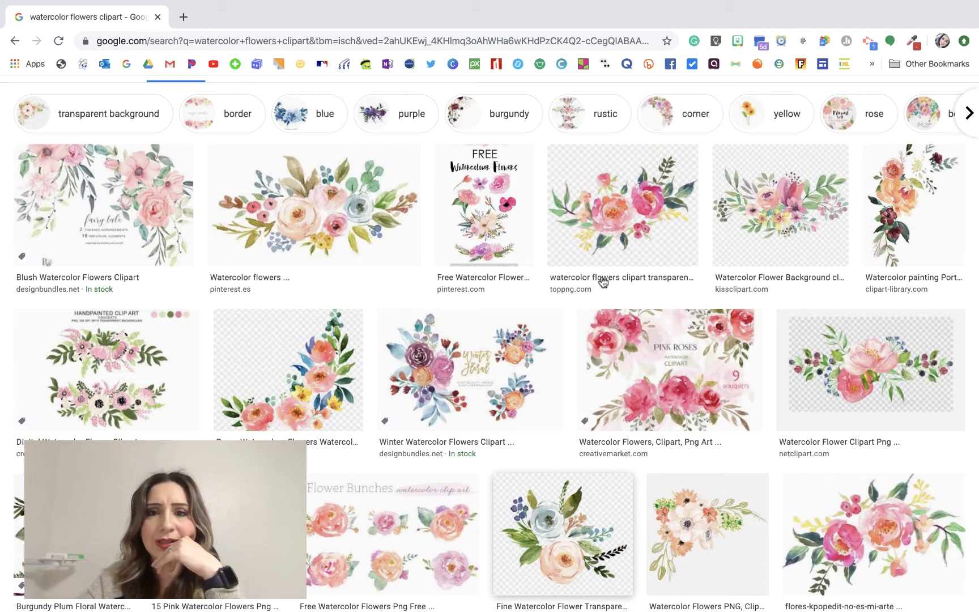
scroll(603, 282, down, 5)
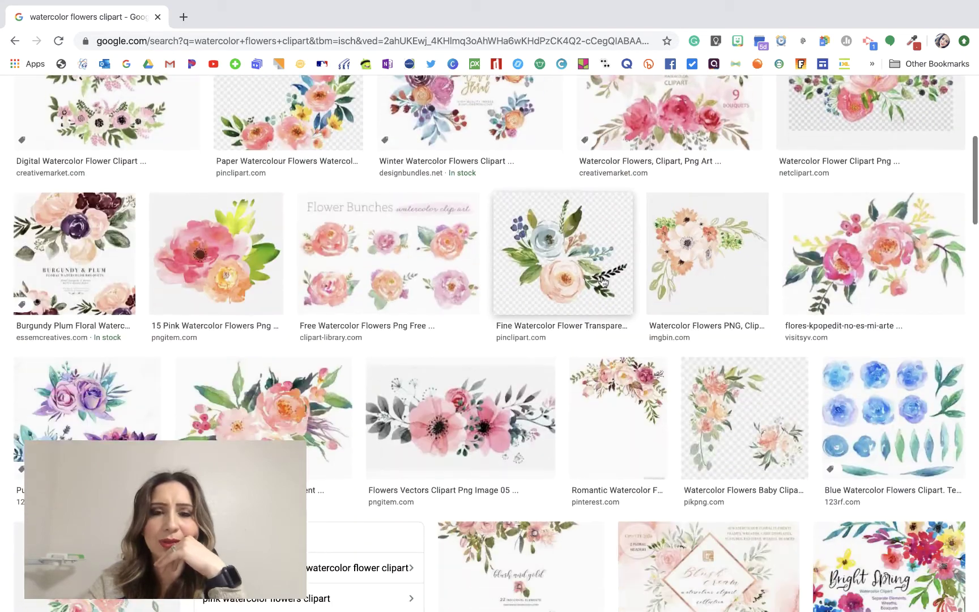
scroll(601, 280, up, 1)
click(348, 189)
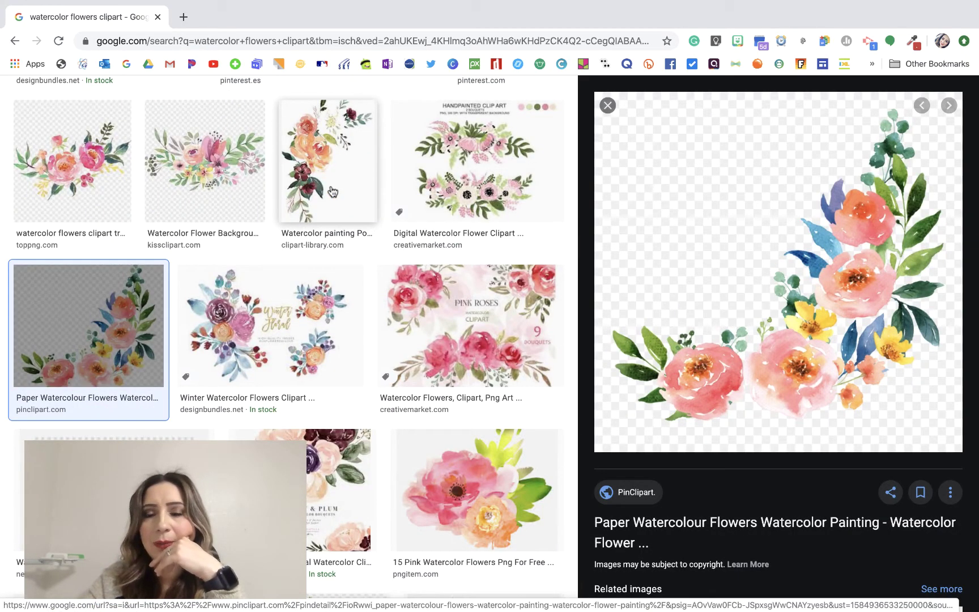
click(694, 266)
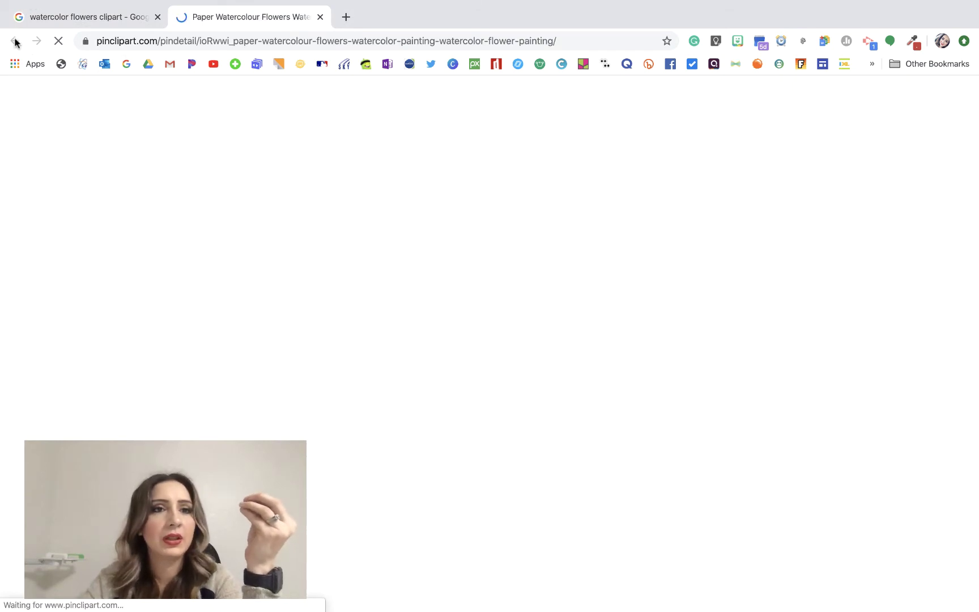
click(319, 17)
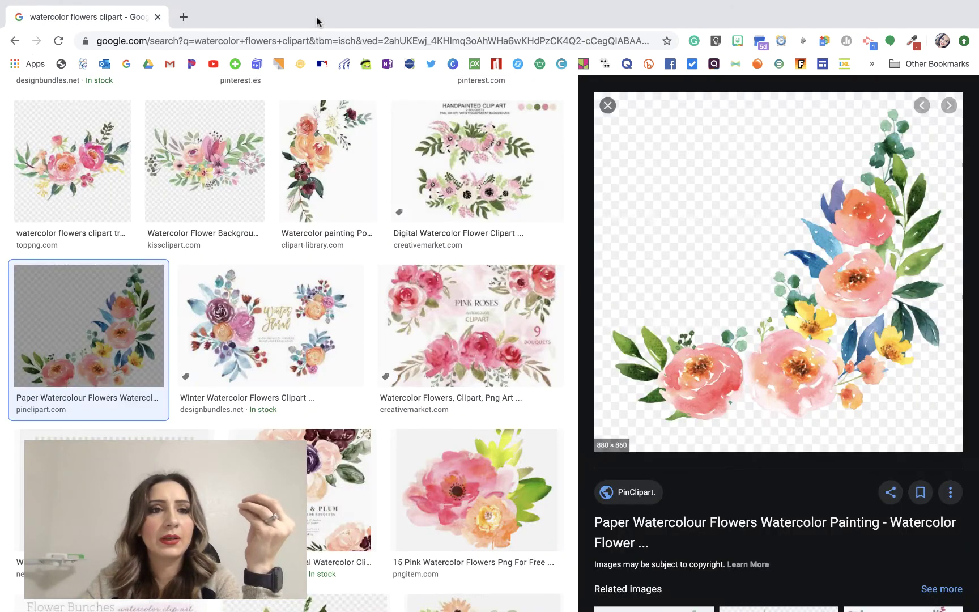
Copy the corner flower image and paste it into the Keynote slide, placing it at about X 218 pt, Y -66 pt.
right_click(686, 309)
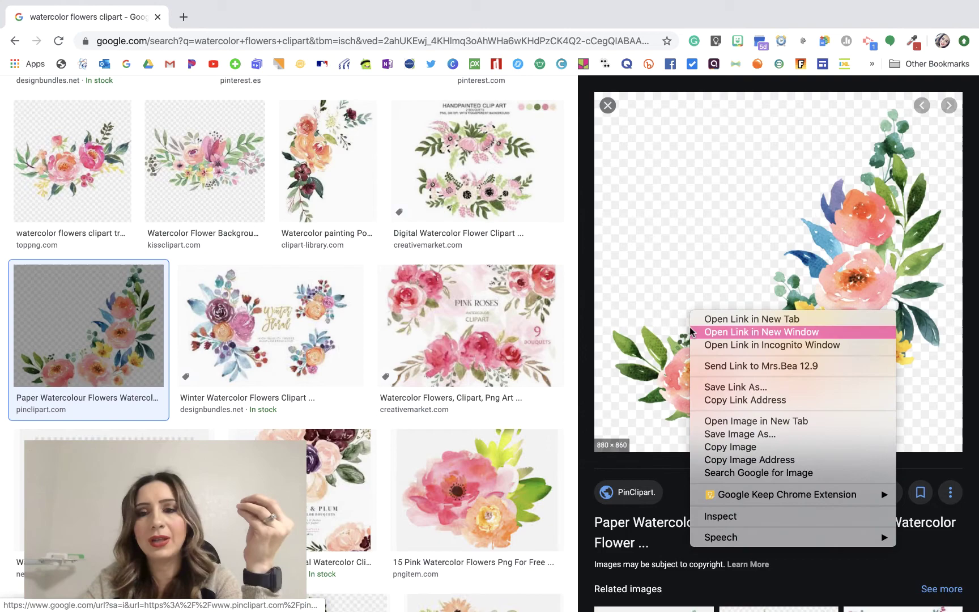
click(737, 451)
scroll(680, 397, down, 10)
key(ctrl+Up)
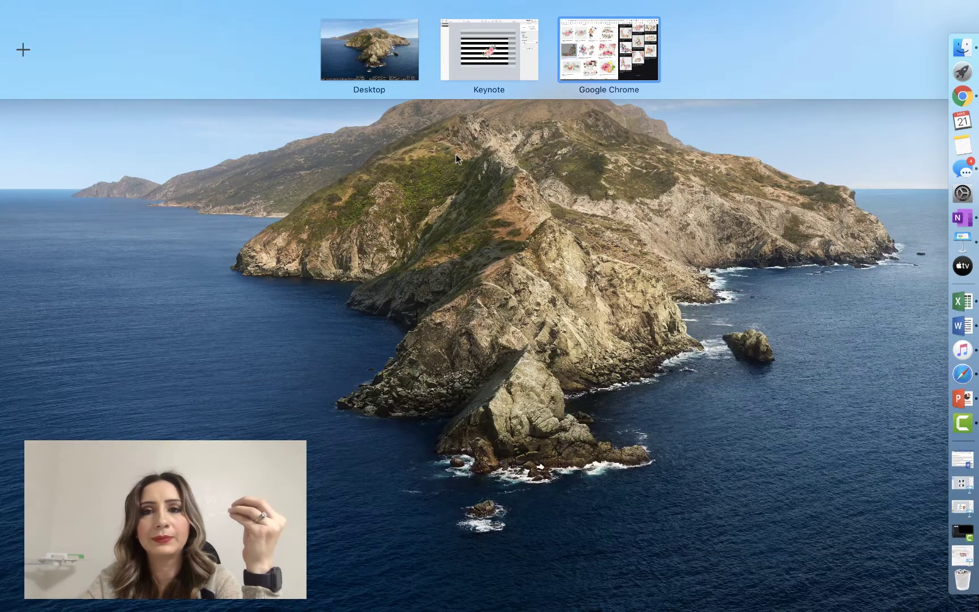
click(489, 65)
click(301, 280)
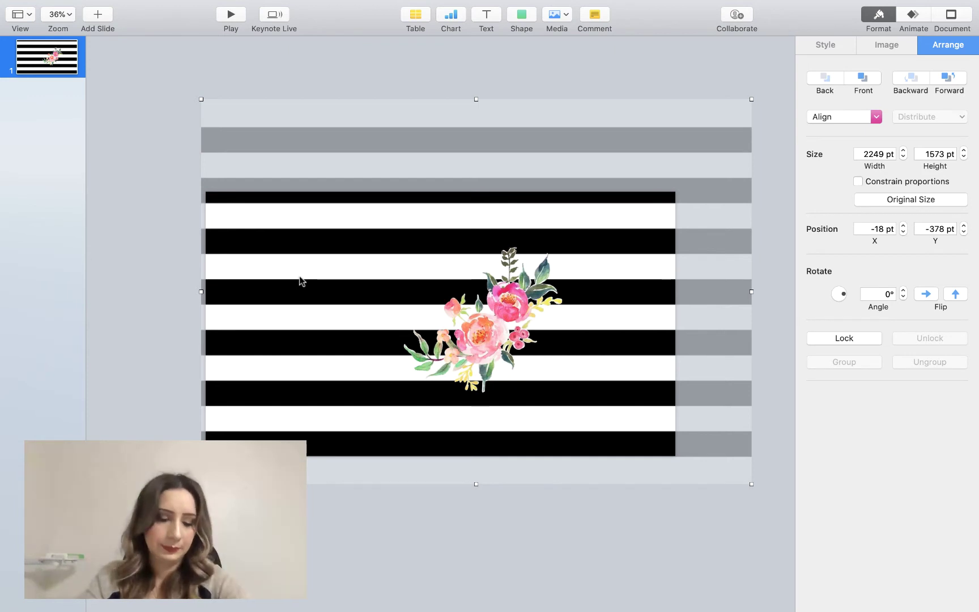
key(super+v)
drag(452, 302, 352, 307)
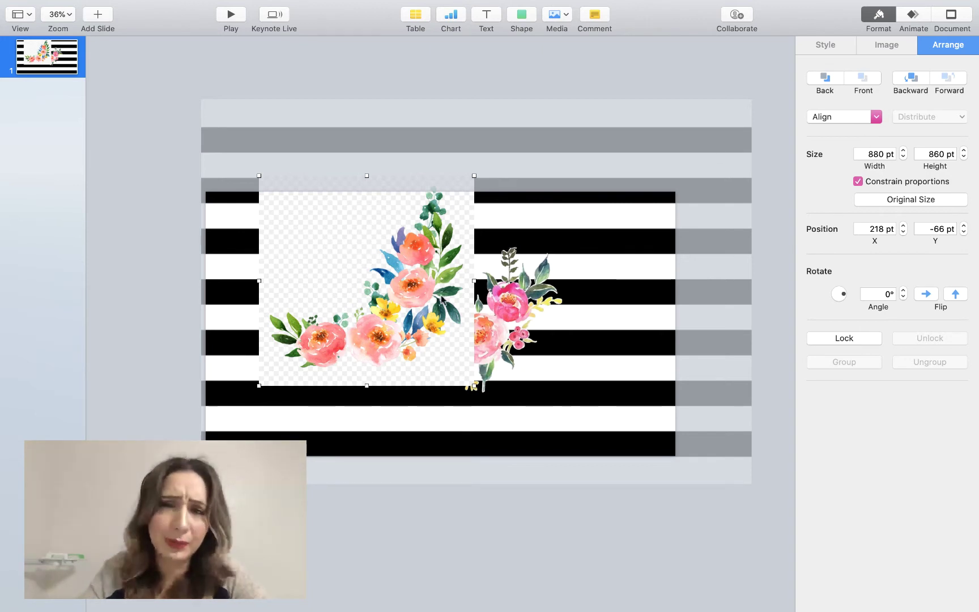
Make the pasted corner flowers' checkered background transparent with Instant Alpha, using a tolerance of about 13%.
click(880, 50)
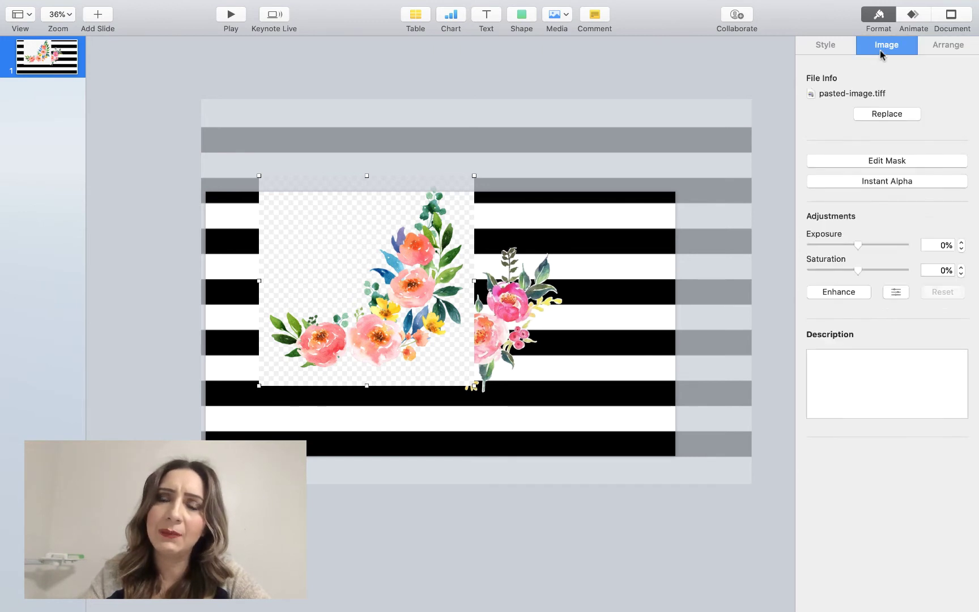
click(871, 183)
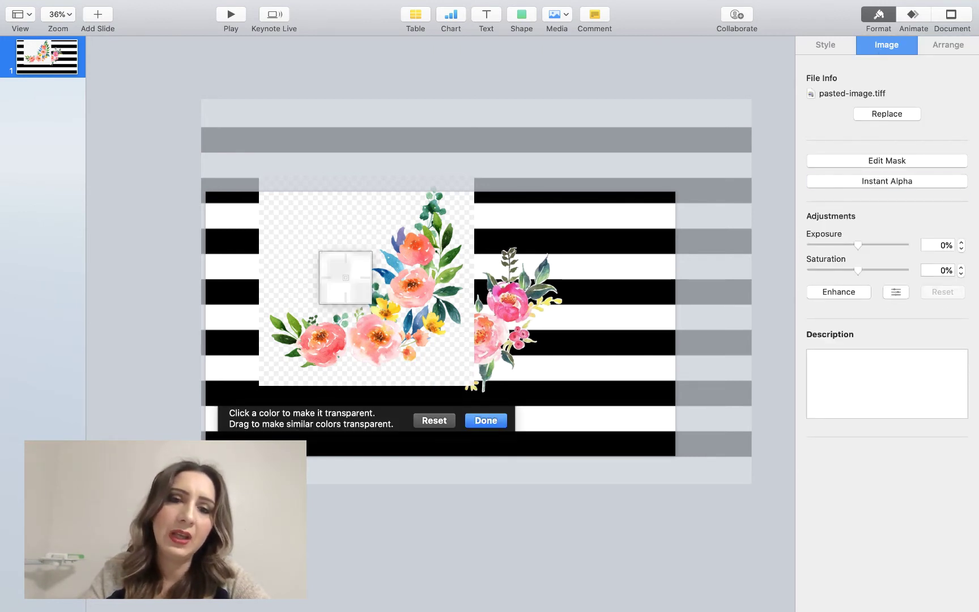
drag(323, 265, 343, 253)
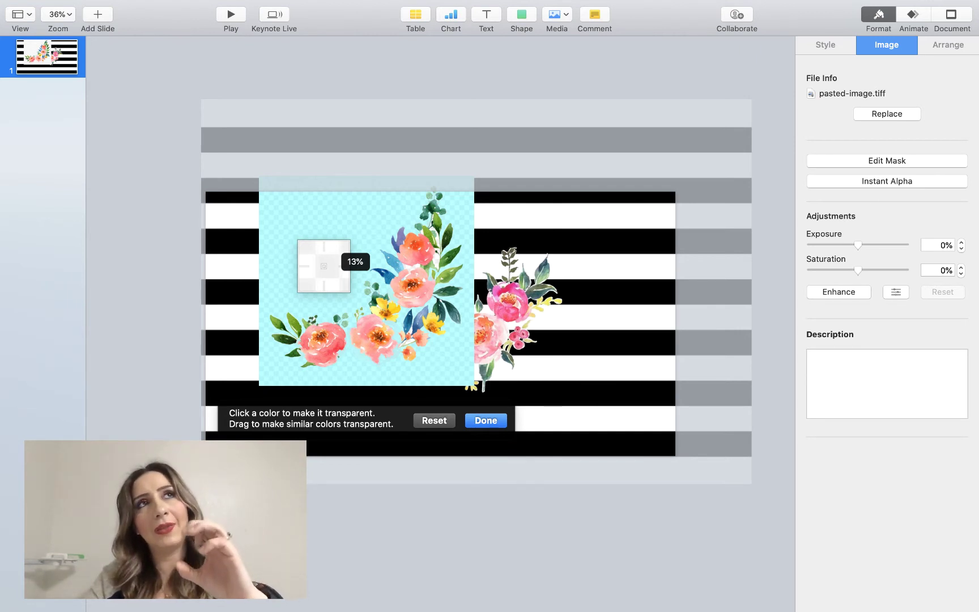
drag(324, 266, 326, 264)
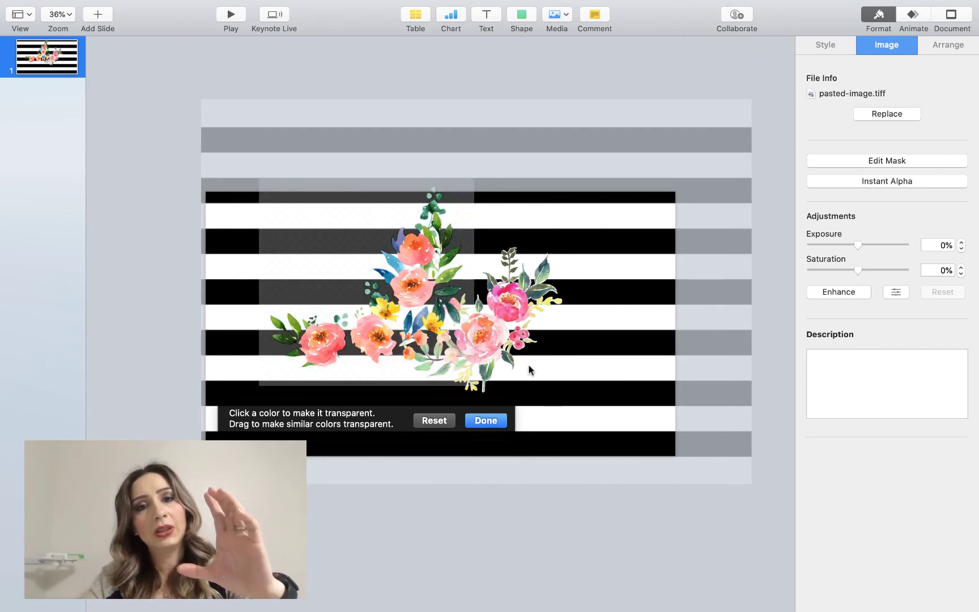
click(495, 418)
Try the corner flowers in the slide's lower-right corner, preview the slide and delete the image.
drag(409, 330, 606, 408)
click(231, 16)
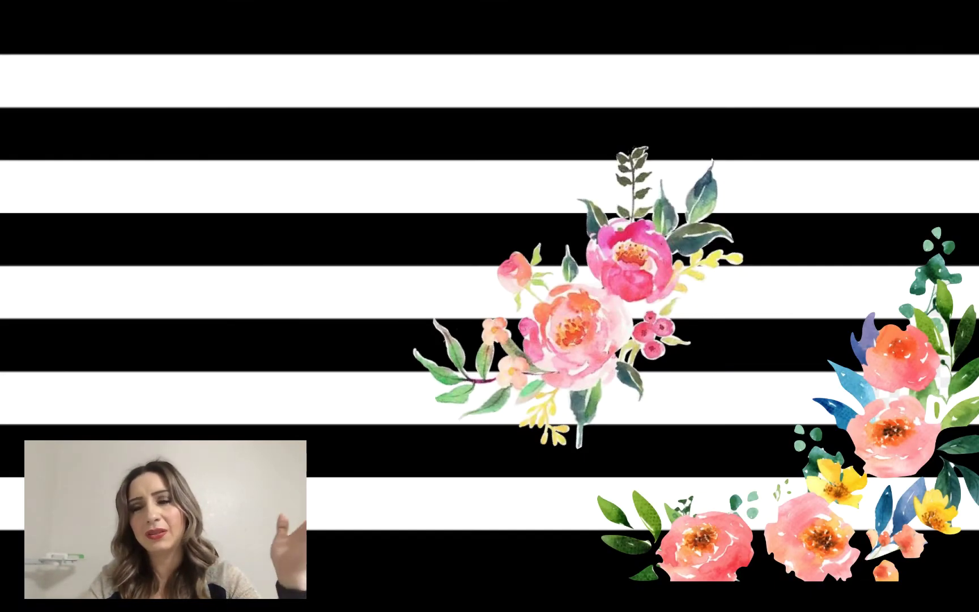
key(Escape)
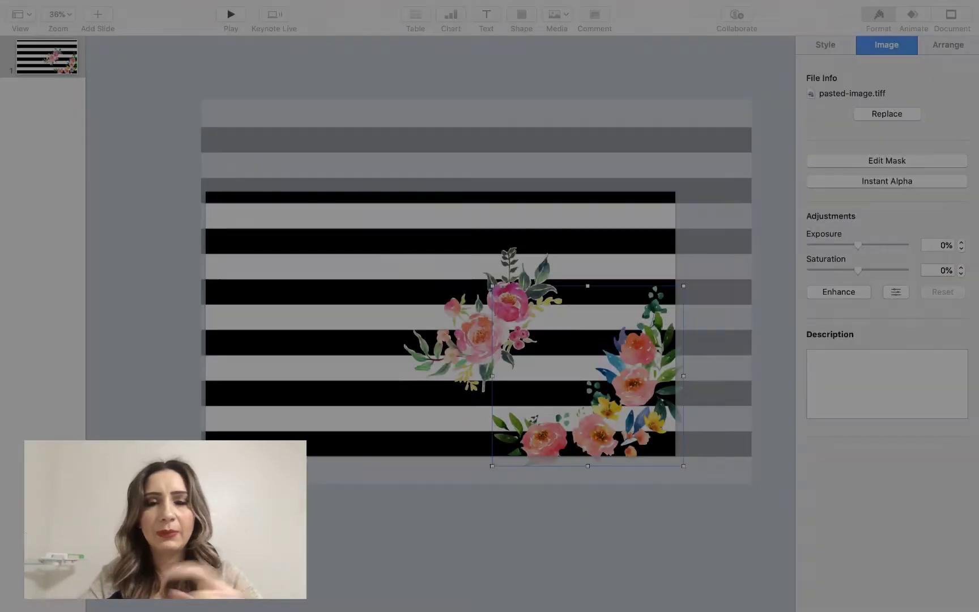
key(Delete)
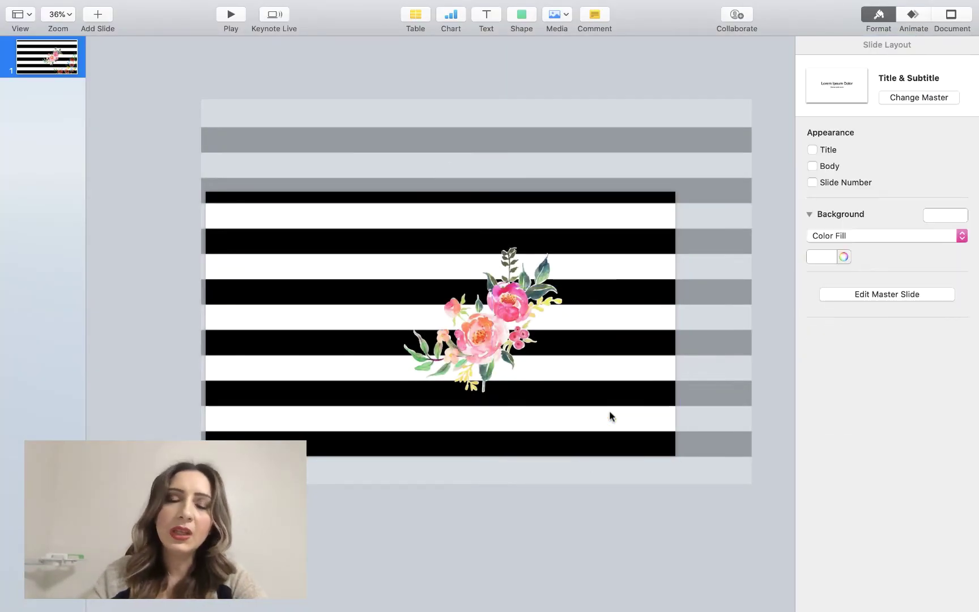
Switch to Chrome and copy the pngitem.com watercolor floral frame image from the related images.
key(ctrl+Up)
click(605, 38)
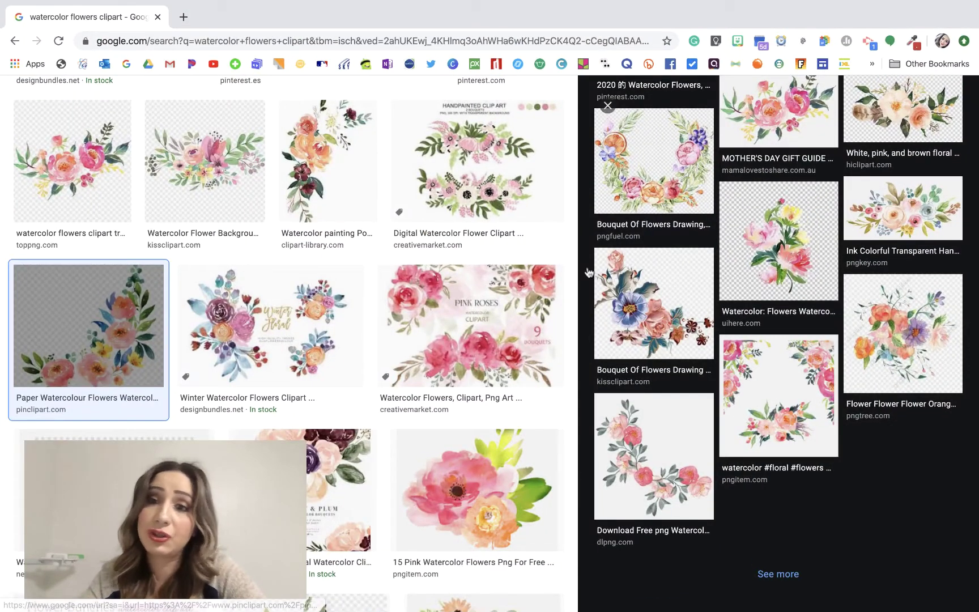
click(753, 422)
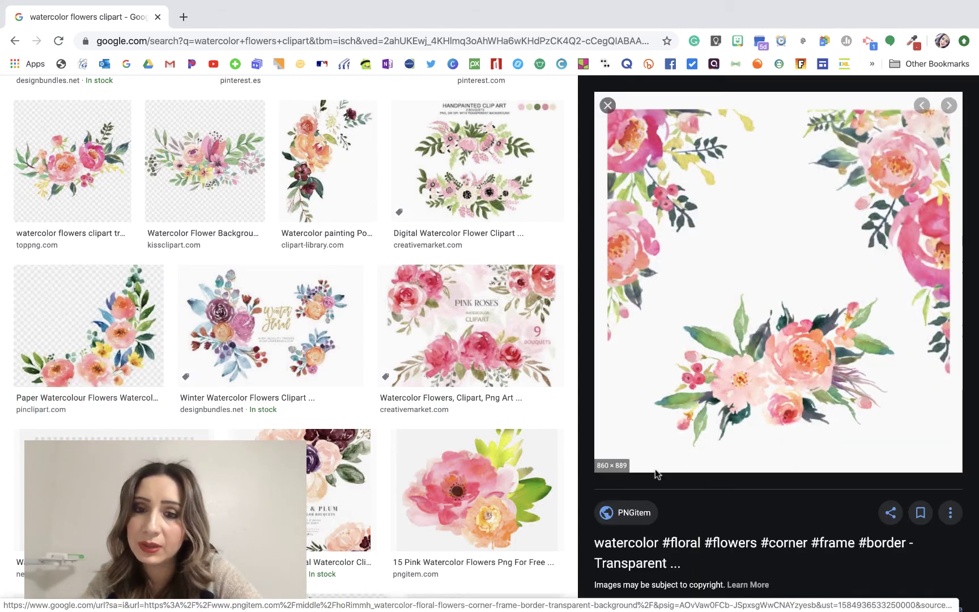
right_click(684, 379)
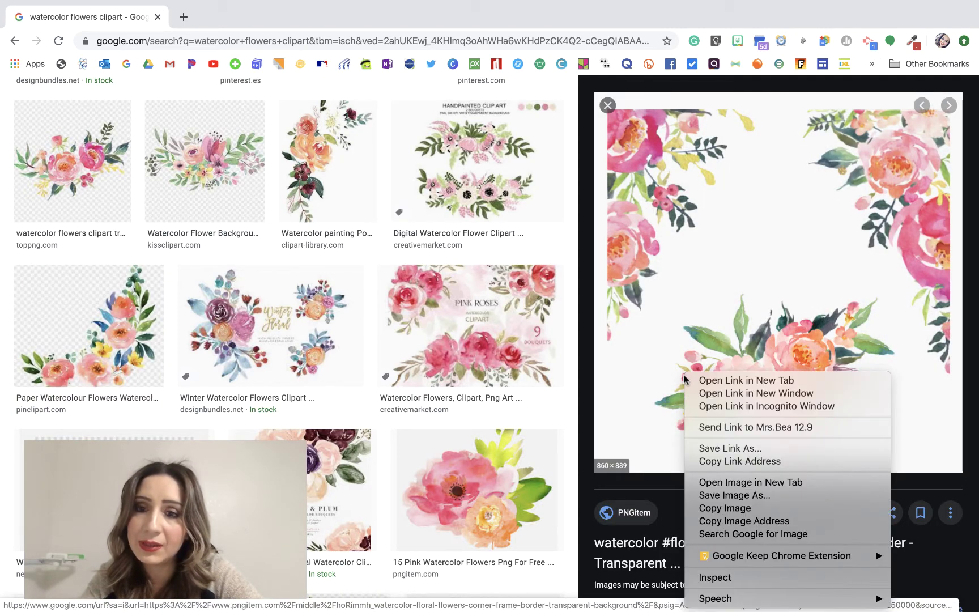
click(727, 514)
Switch to Keynote, paste the floral frame image and enlarge it to cover most of the striped slide.
key(ctrl+Up)
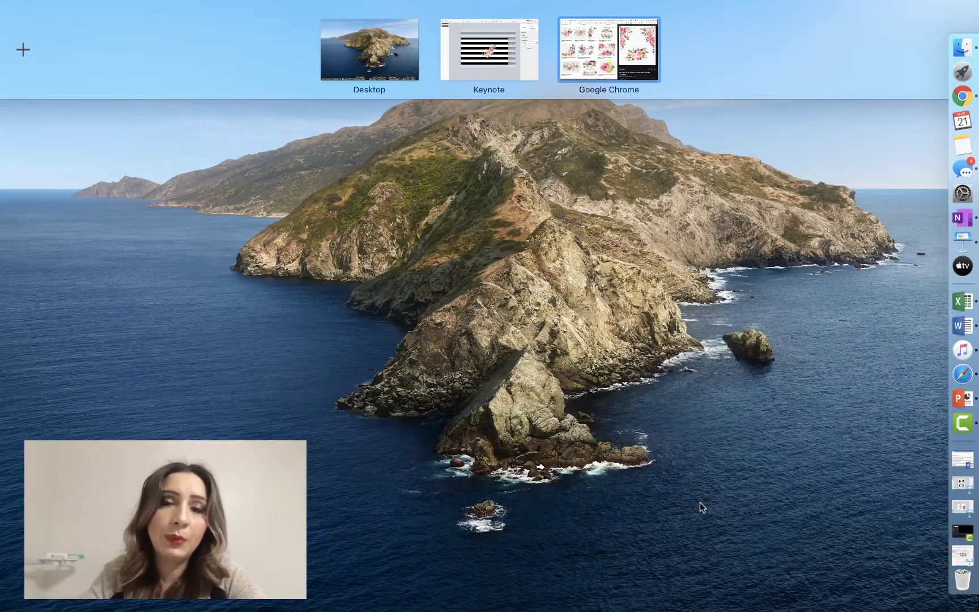
click(450, 29)
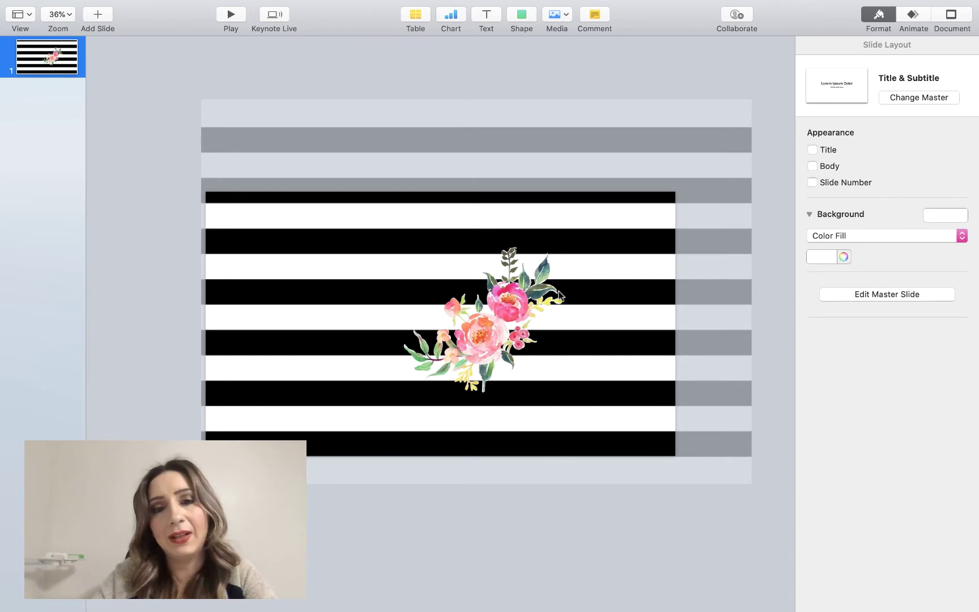
key(super+v)
drag(433, 325, 633, 389)
drag(533, 278, 136, 212)
drag(454, 284, 346, 407)
Make the floral frame's off-white background transparent with Instant Alpha.
click(850, 182)
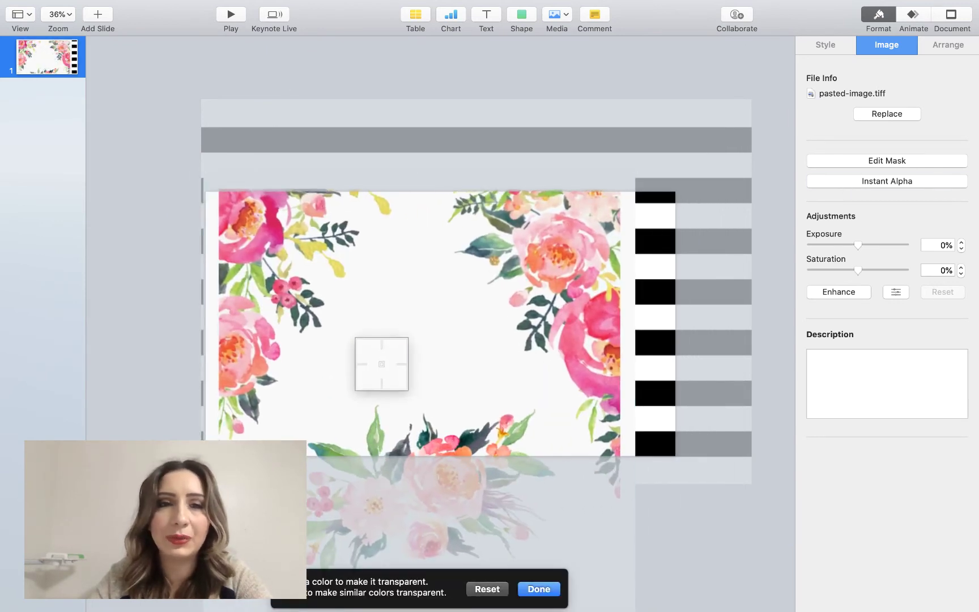
drag(381, 362, 381, 364)
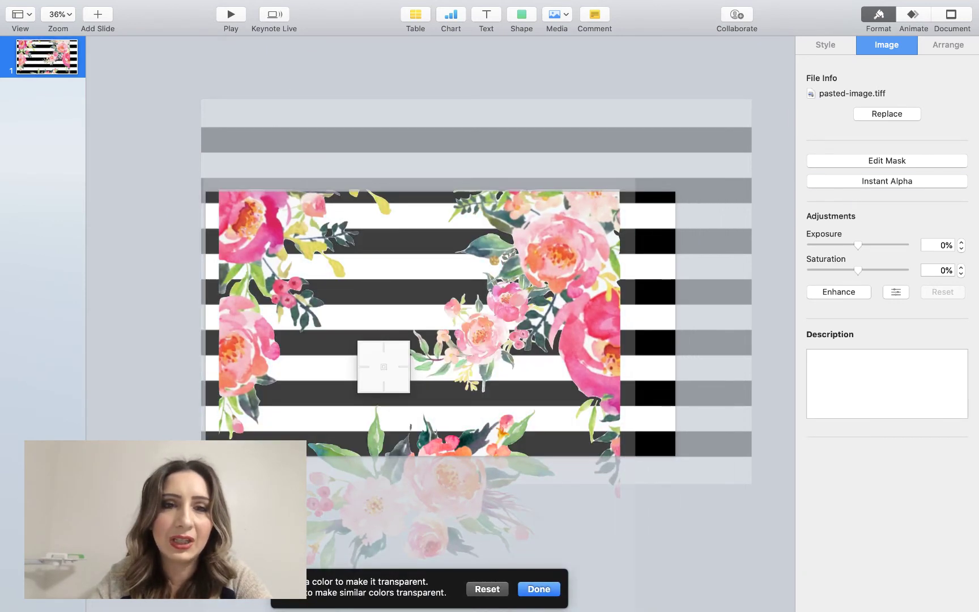
click(538, 589)
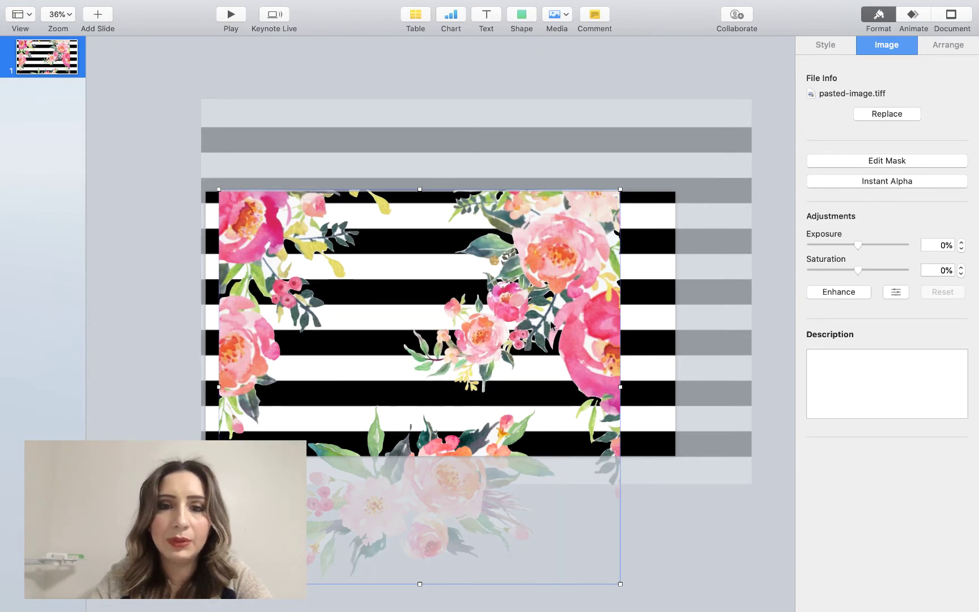
Align the floral frame with the slide's upper-left corner and mask it down to its left-side flowers, about the slide's height.
drag(552, 324, 531, 327)
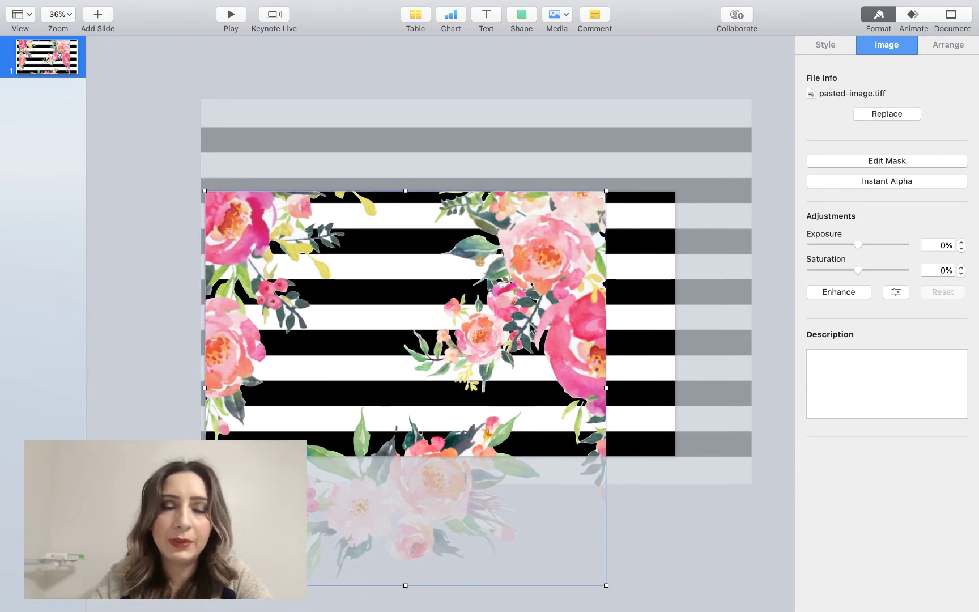
double_click(569, 293)
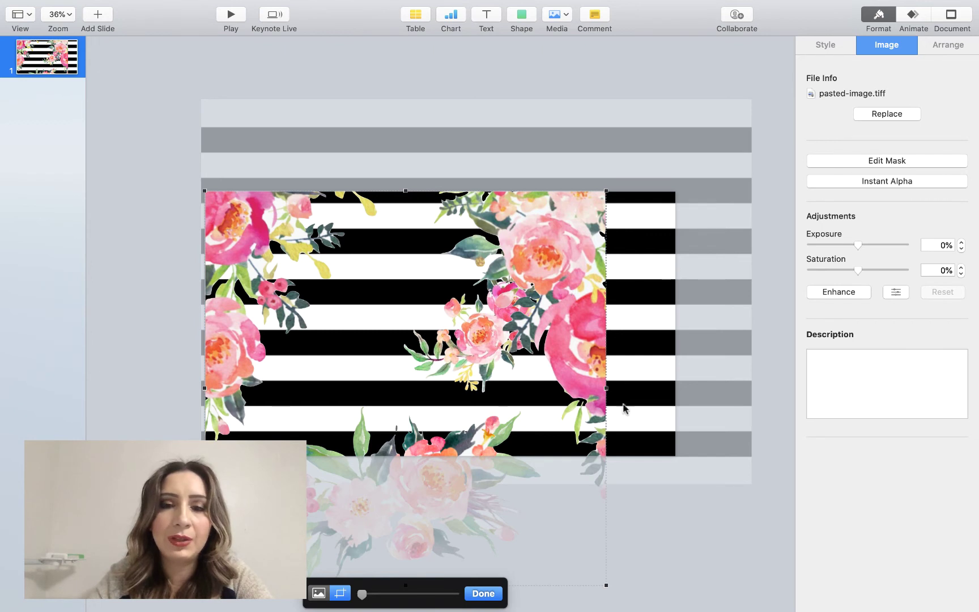
drag(607, 384, 391, 376)
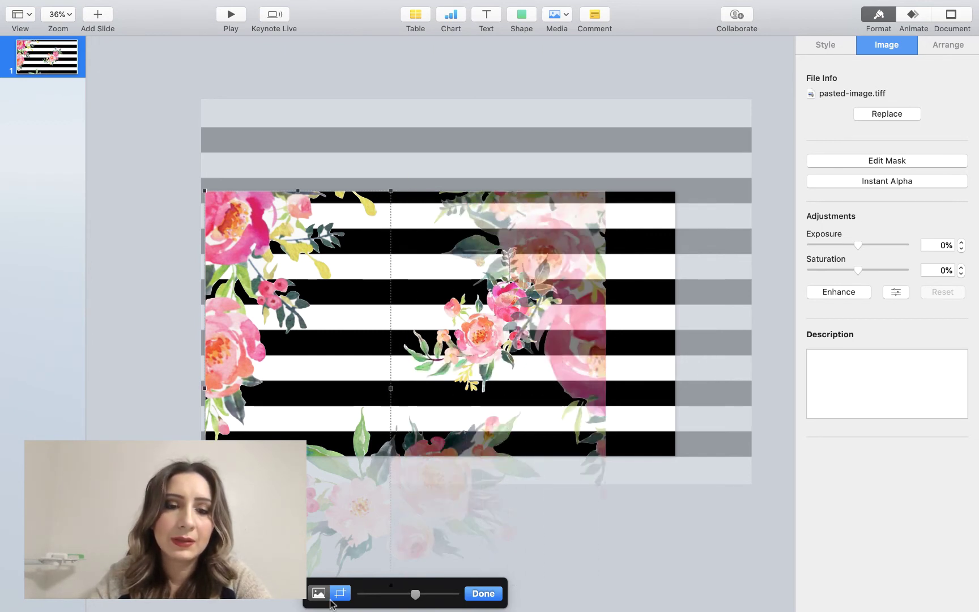
drag(298, 585, 289, 463)
click(490, 594)
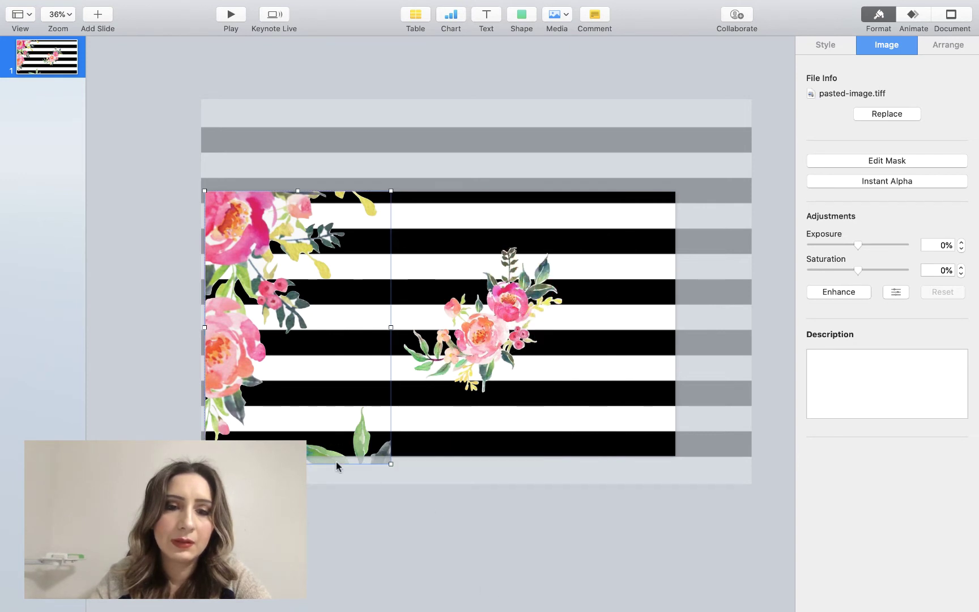
mouse_move(297, 463)
mouse_down()
mouse_move(319, 539)
mouse_move(298, 514)
mouse_move(297, 459)
mouse_up()
click(238, 322)
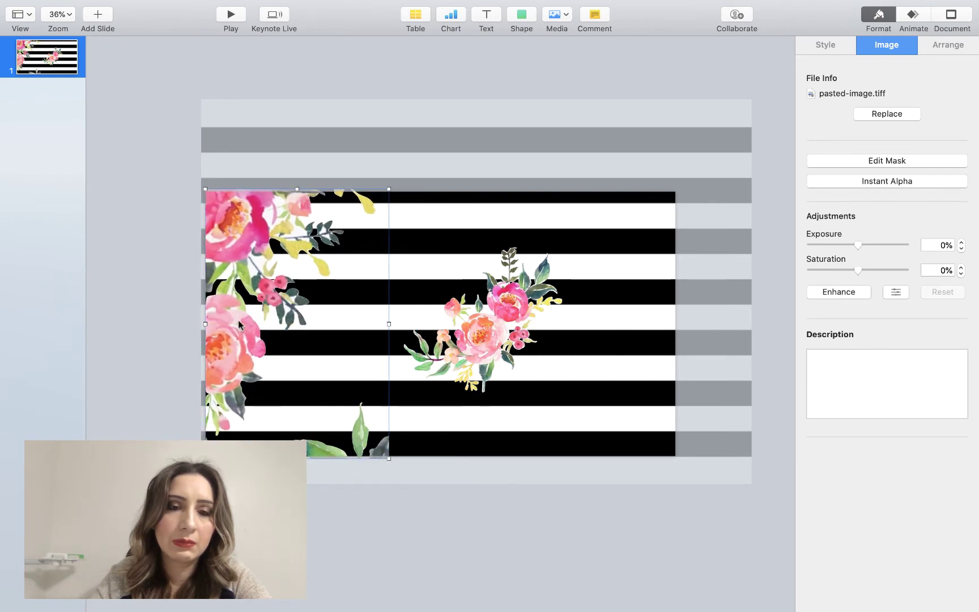
Tighten the left flowers' mask from the right and below to exclude the leaves along the slide's lower edge.
double_click(358, 443)
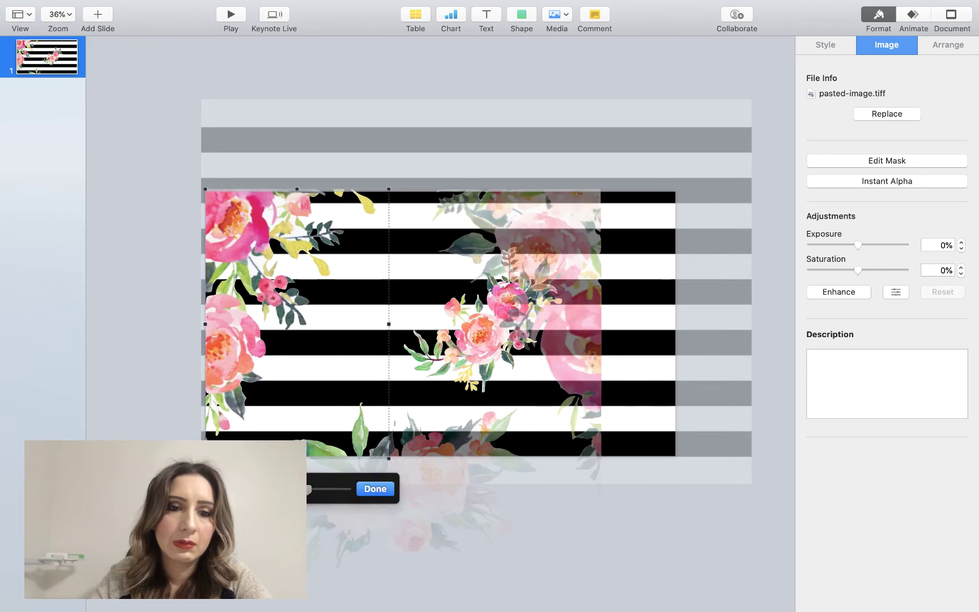
drag(387, 324, 346, 323)
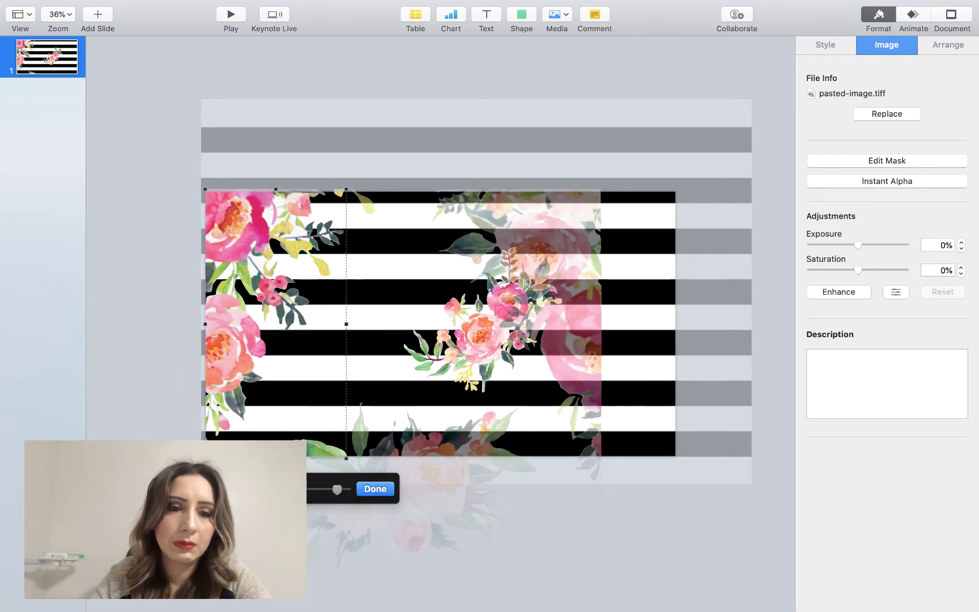
drag(275, 458, 275, 431)
click(382, 489)
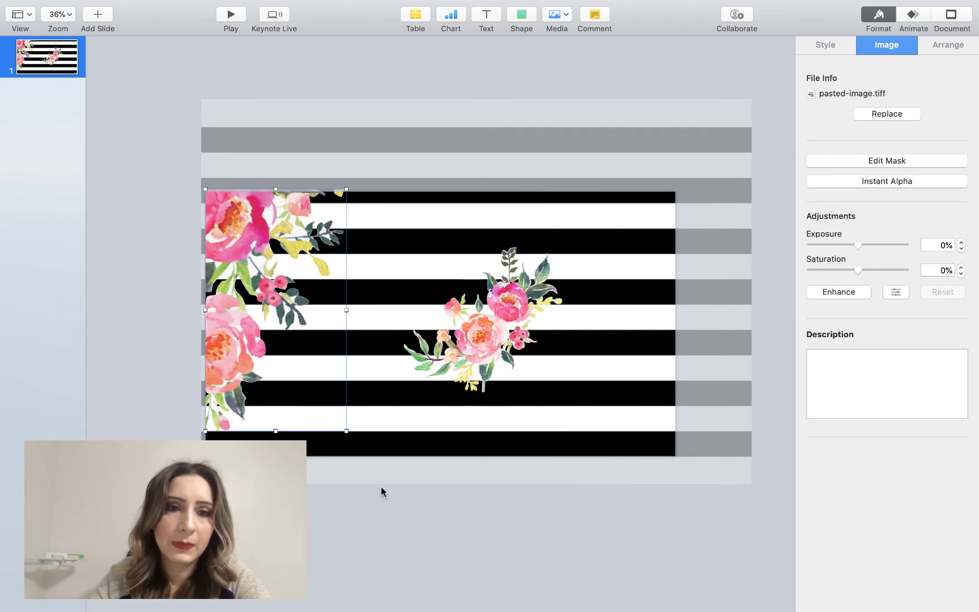
Duplicate the masked left flowers onto the slide's right edge and move the small bouquet to the slide's lower edge.
click(286, 332)
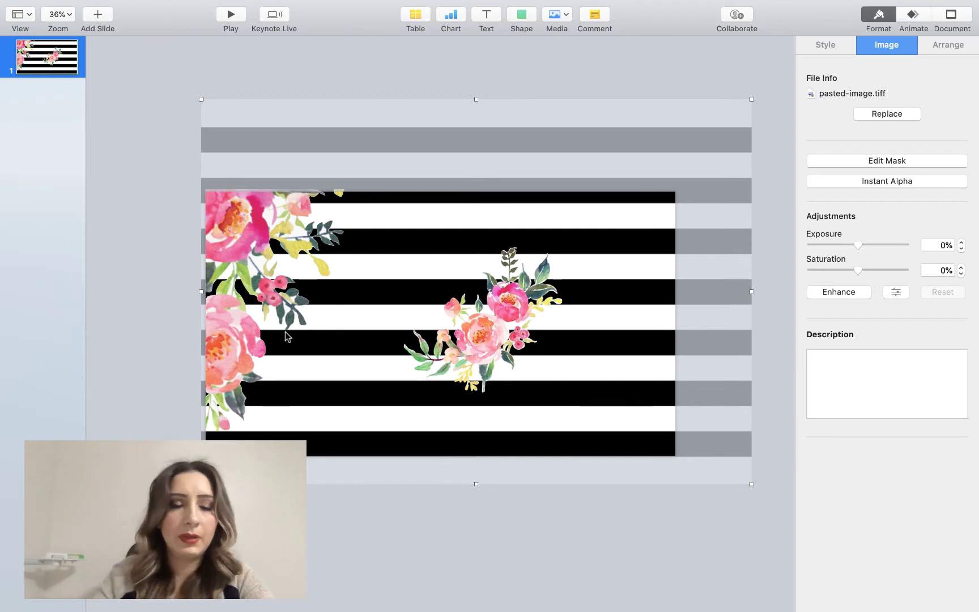
click(252, 245)
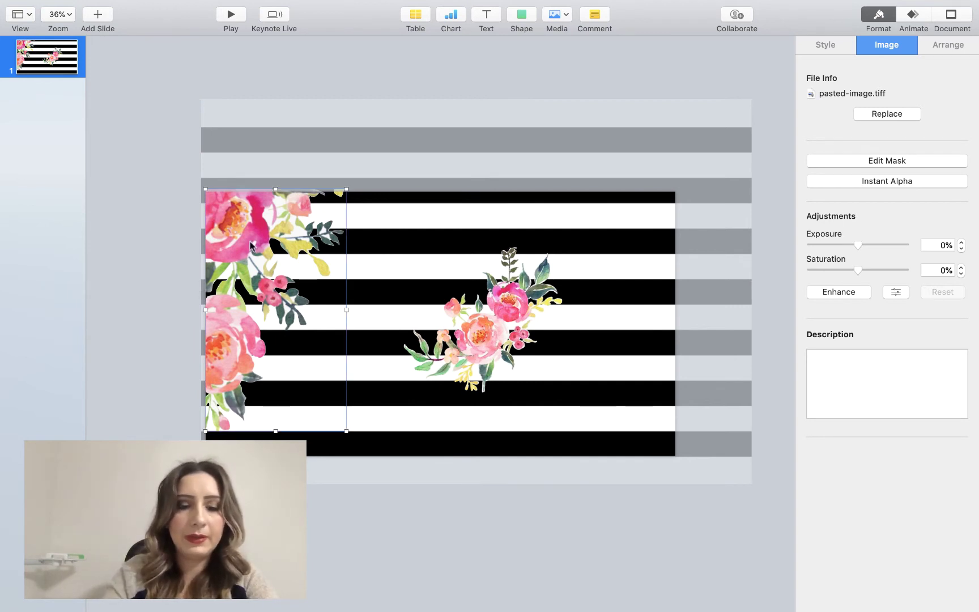
drag(252, 245, 568, 243)
drag(451, 339, 324, 418)
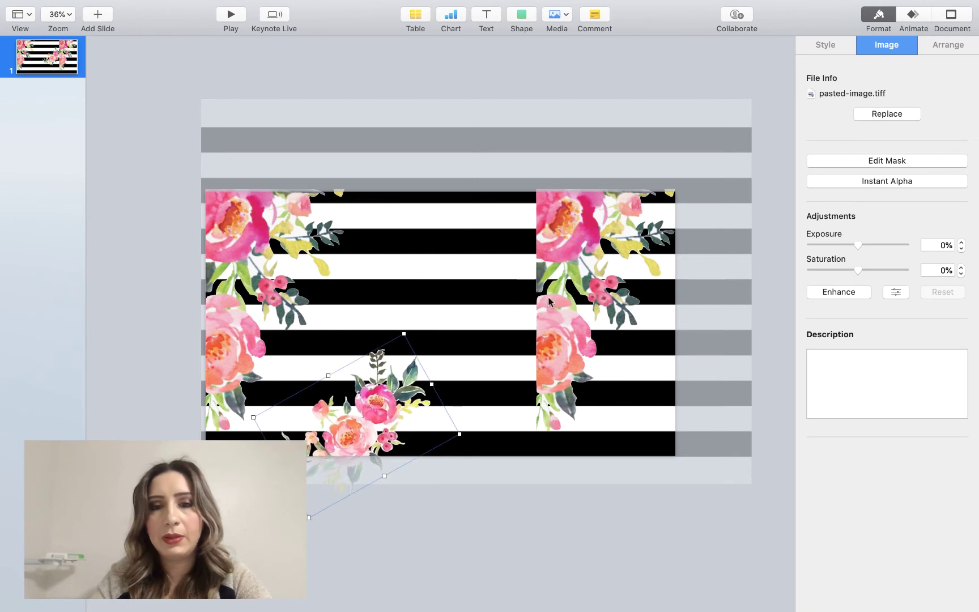
Shift the picture inside the copy's mask so it shows the floral frame's right-side flowers.
double_click(561, 247)
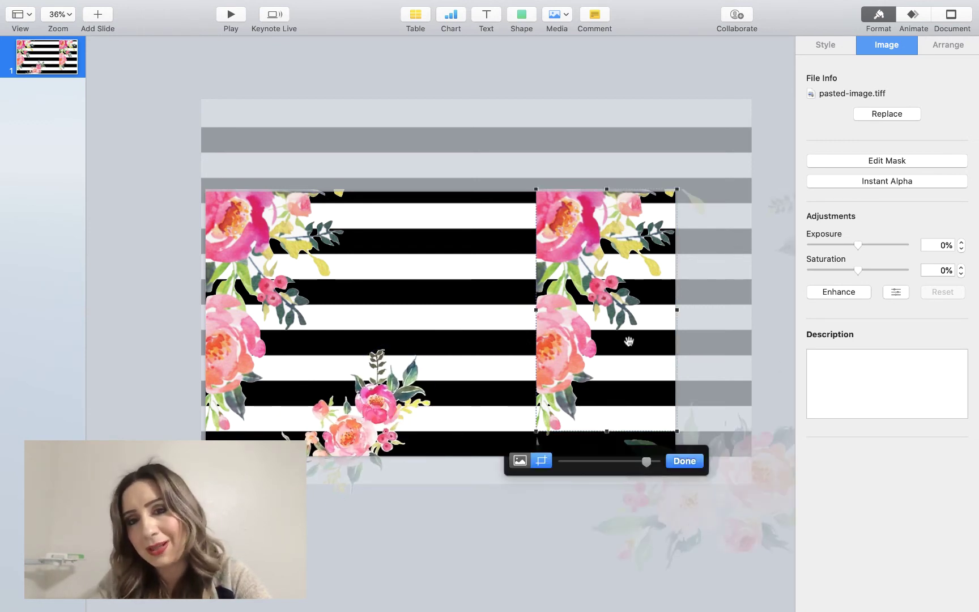
drag(601, 320, 343, 324)
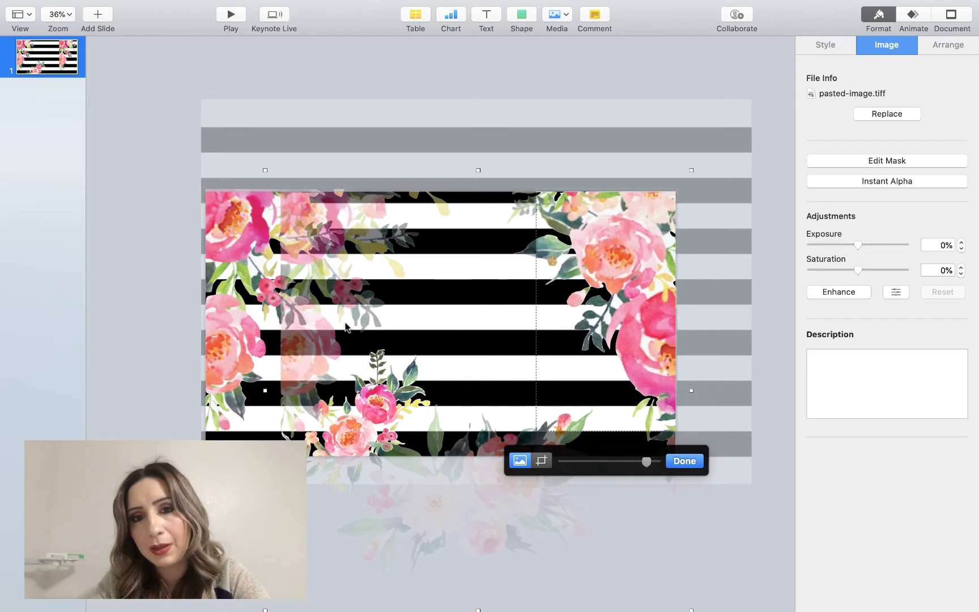
click(674, 463)
Widen the right flowers' mask leftward and trim its lower edge, and move the small bouquet below the slide.
double_click(632, 292)
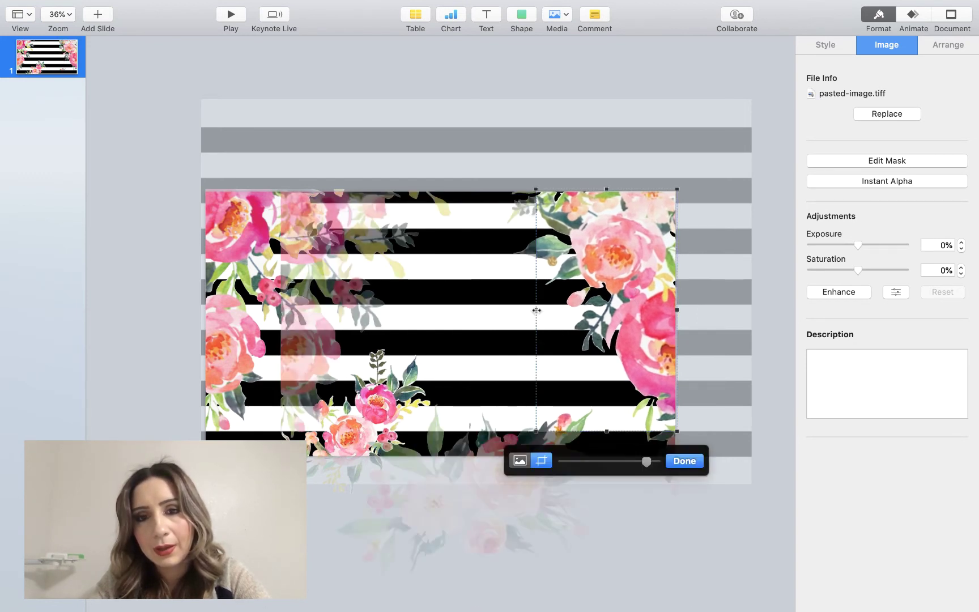
drag(536, 310, 506, 313)
drag(592, 429, 592, 409)
click(681, 461)
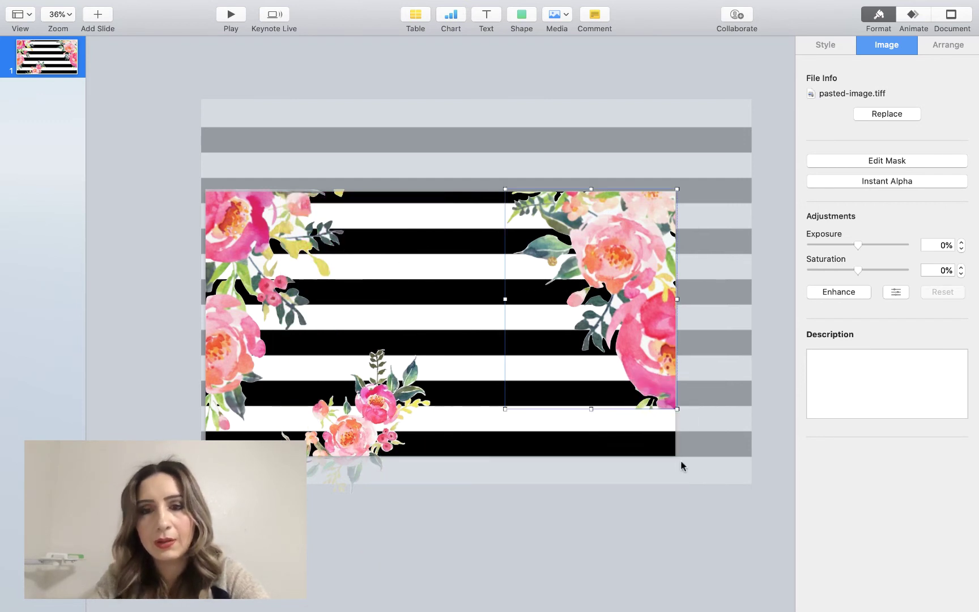
click(555, 515)
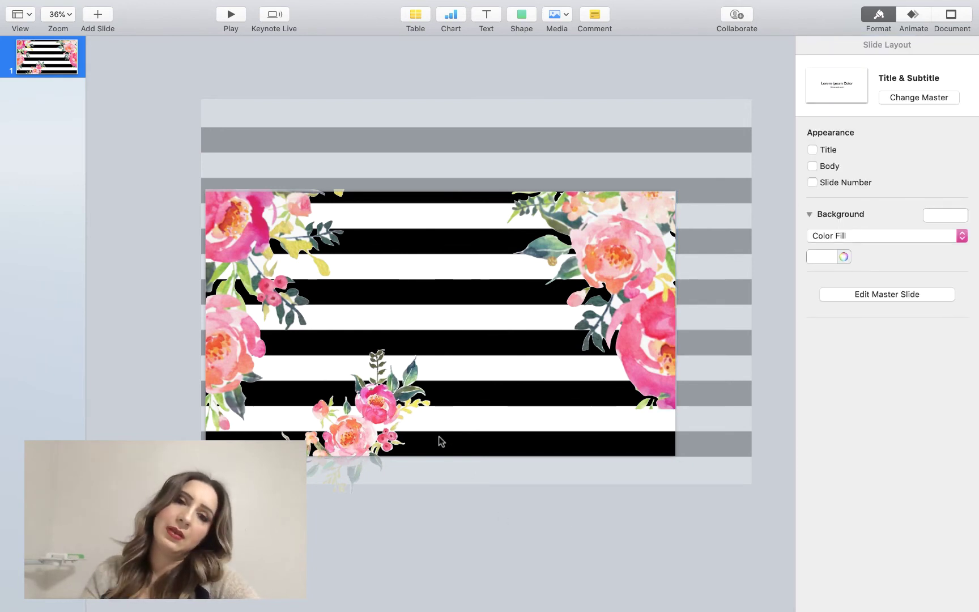
drag(439, 441, 443, 567)
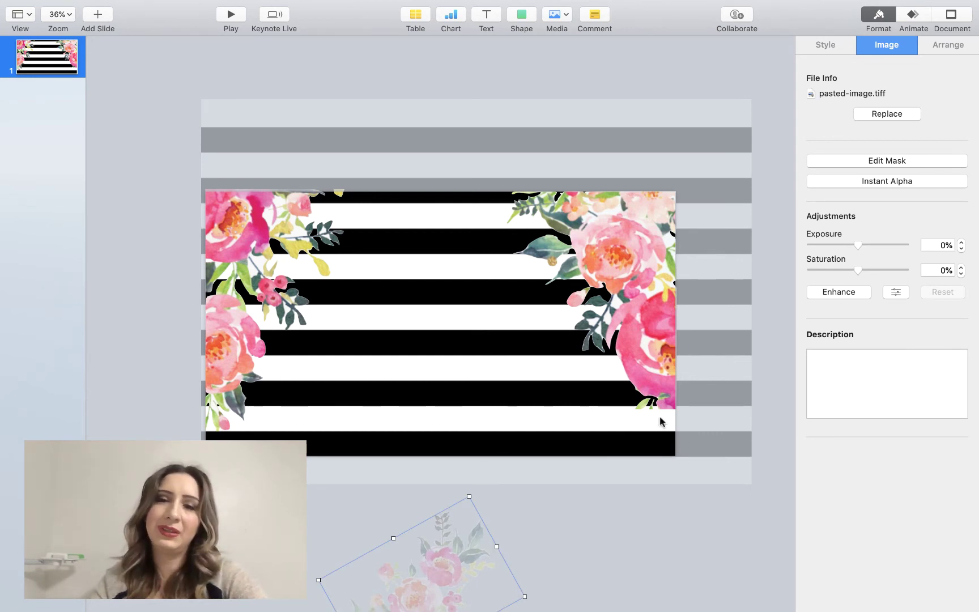
Rotate the right-side flowers to 268.5° and position them in the slide's lower-right corner.
click(653, 240)
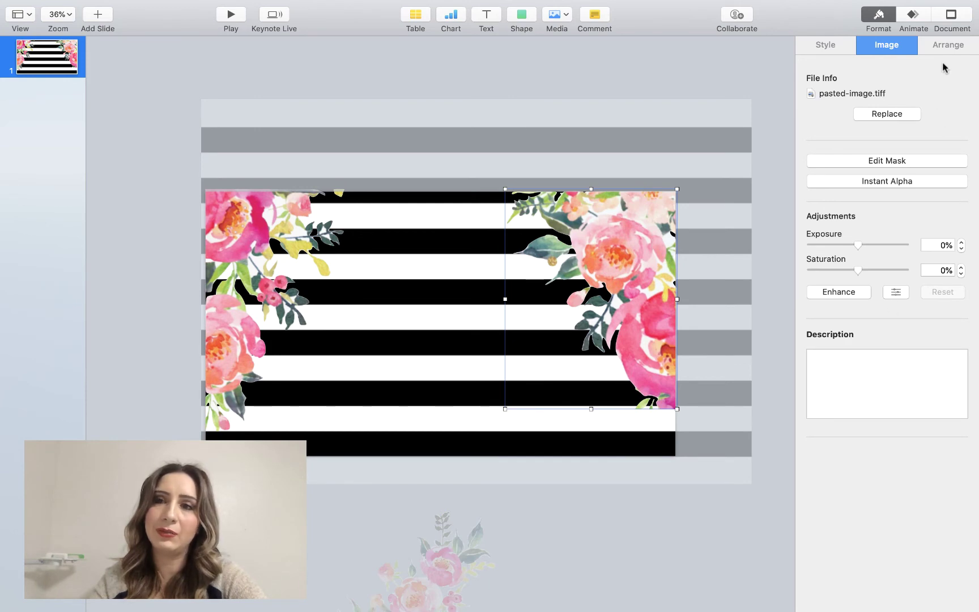
click(935, 47)
drag(842, 296, 840, 345)
drag(626, 311, 618, 400)
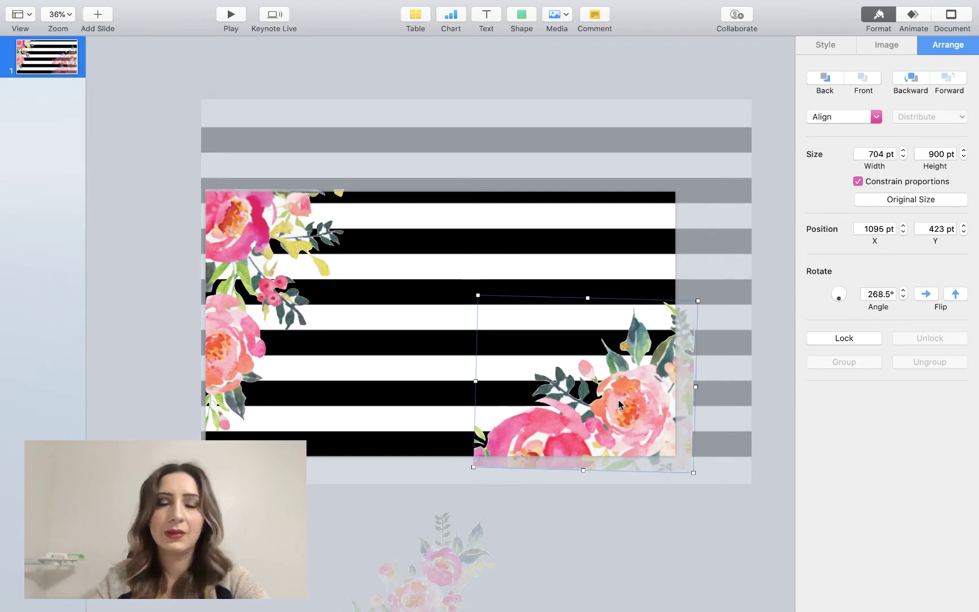
Preview the slide full screen and return to editing.
click(604, 540)
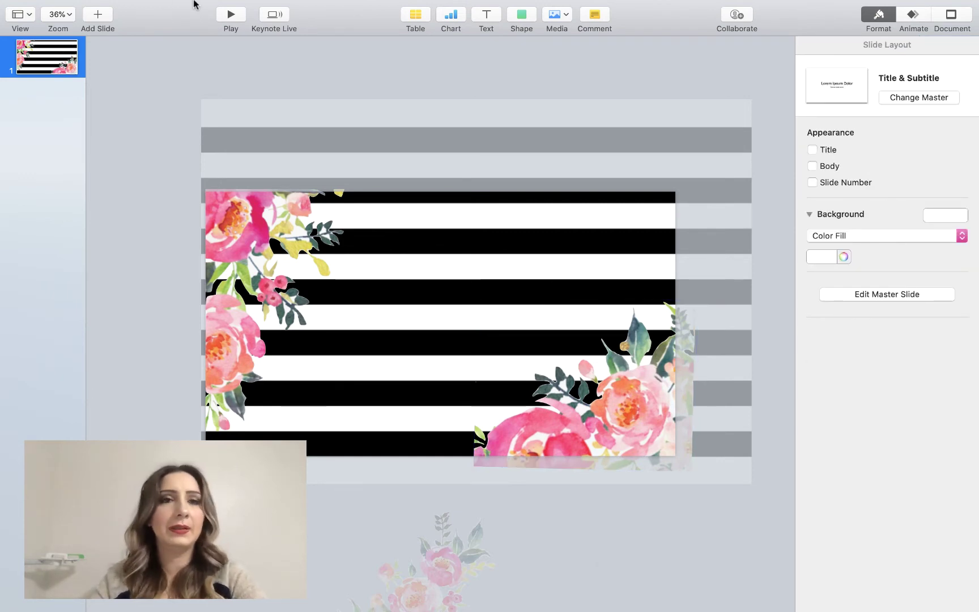
click(230, 15)
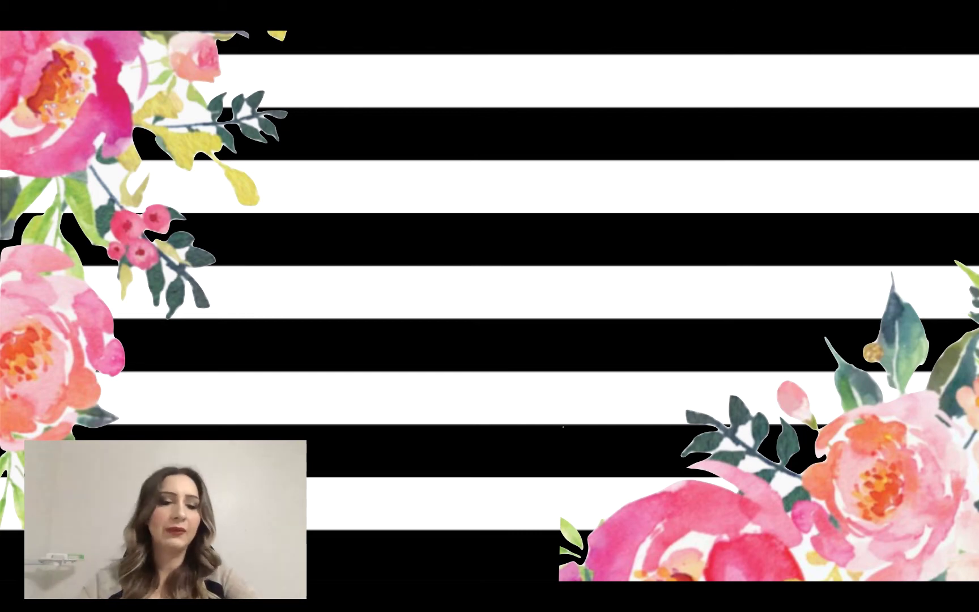
key(Escape)
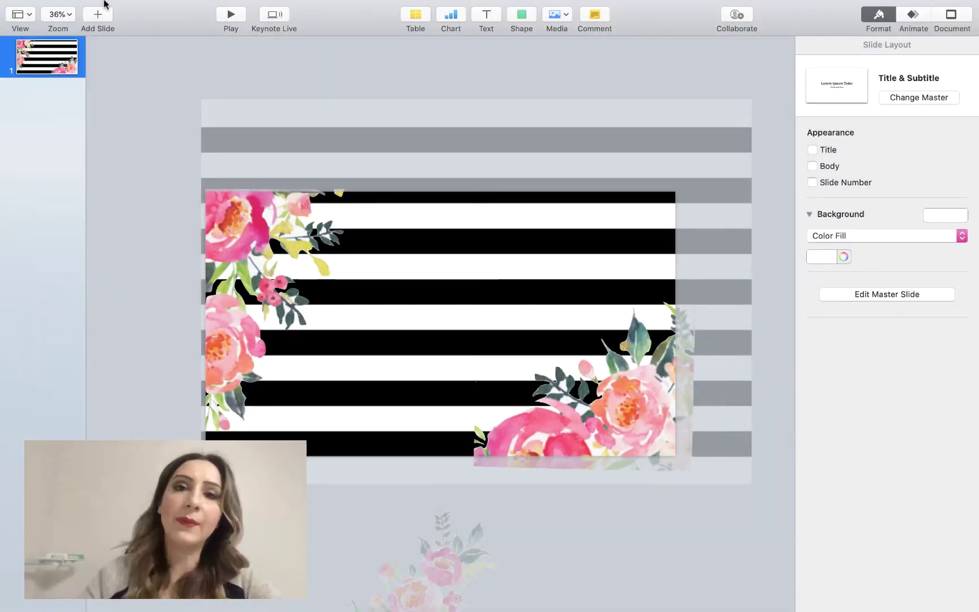
Add a text box near the middle of the slide and set its font size to 130 pt.
click(487, 15)
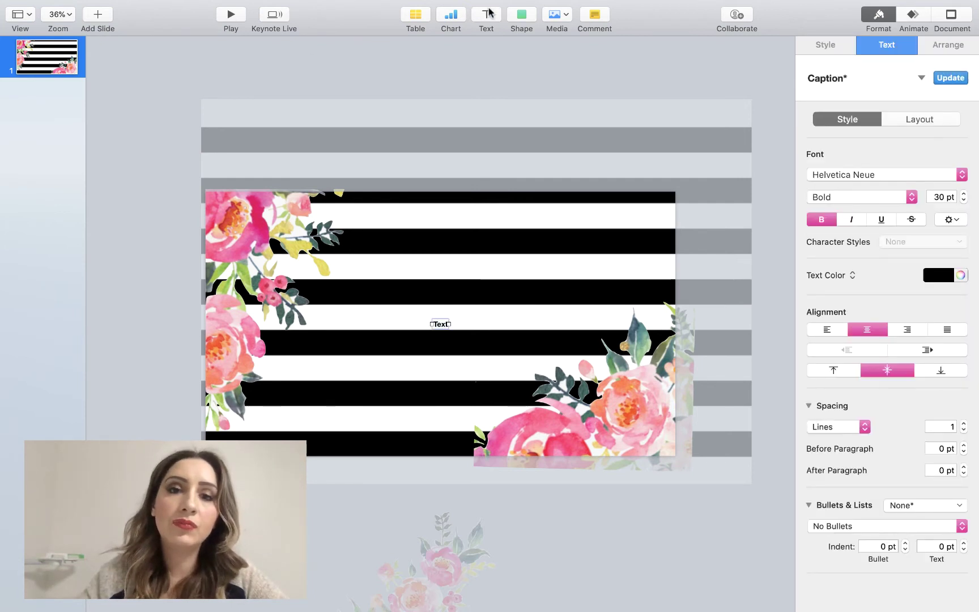
drag(438, 325, 415, 320)
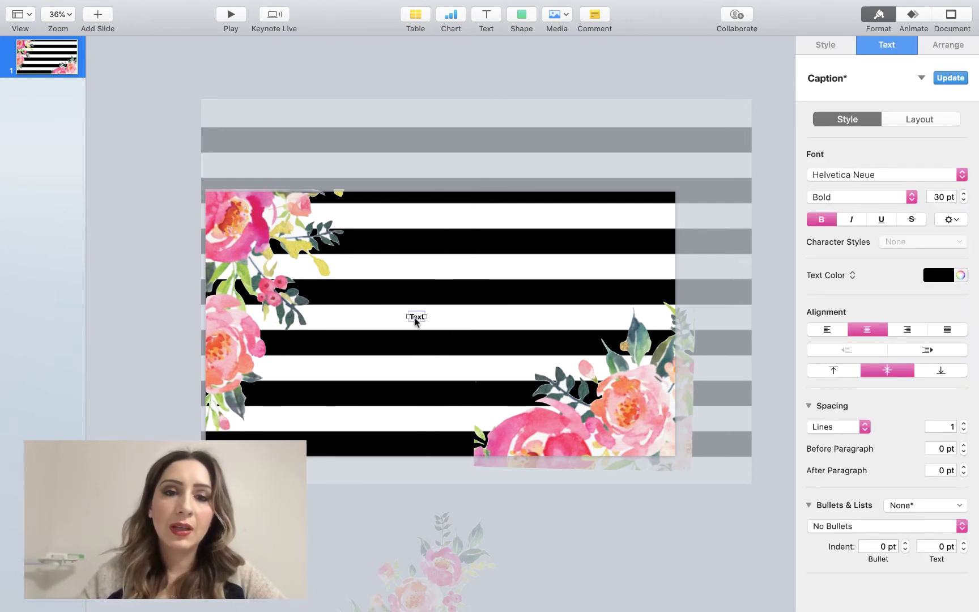
click(934, 196)
text(1)
key(Return)
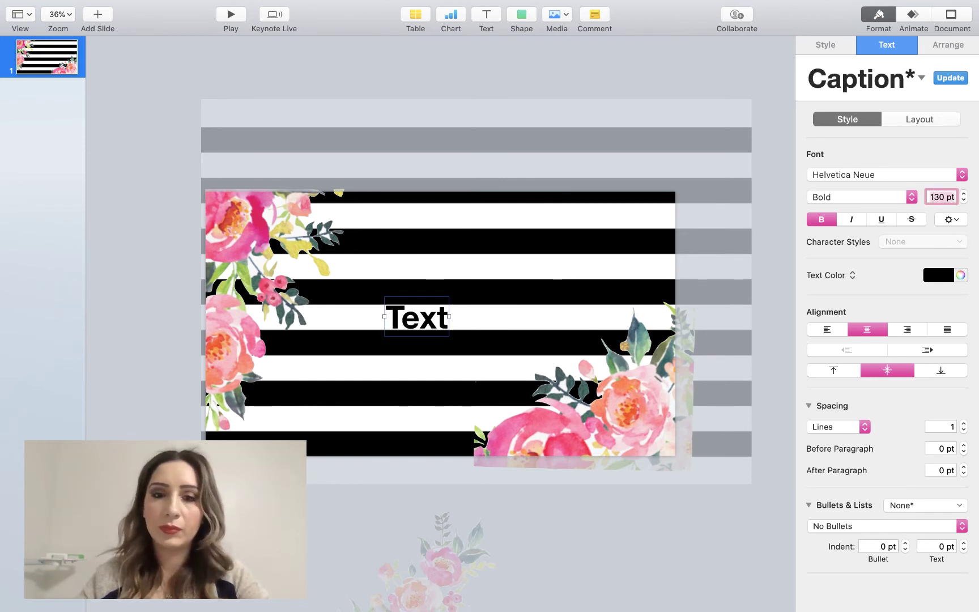
Replace the text box's placeholder with the teacher's title and name, and center it between the flowers on the white stripe.
key(BackSpace)
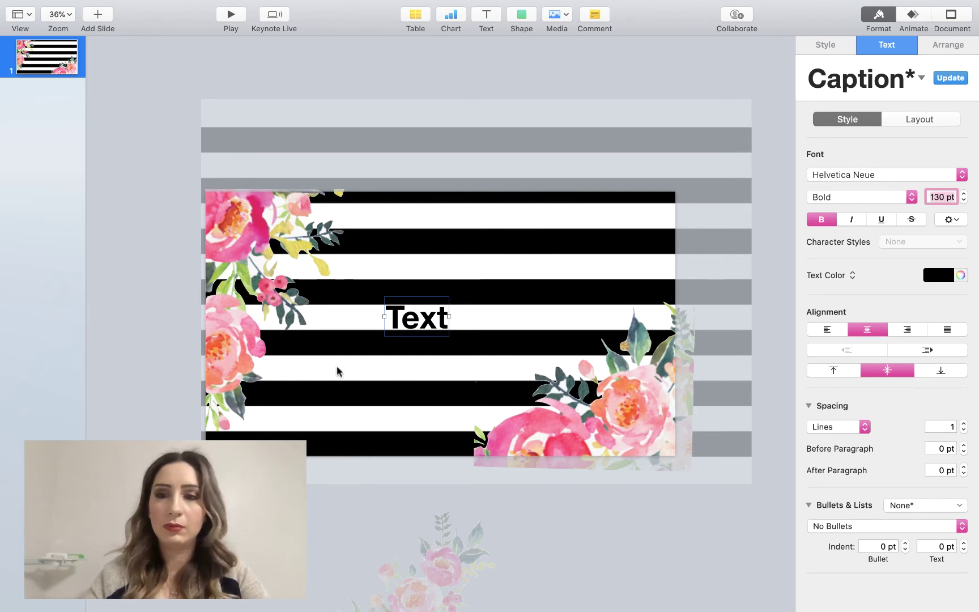
click(421, 347)
click(426, 320)
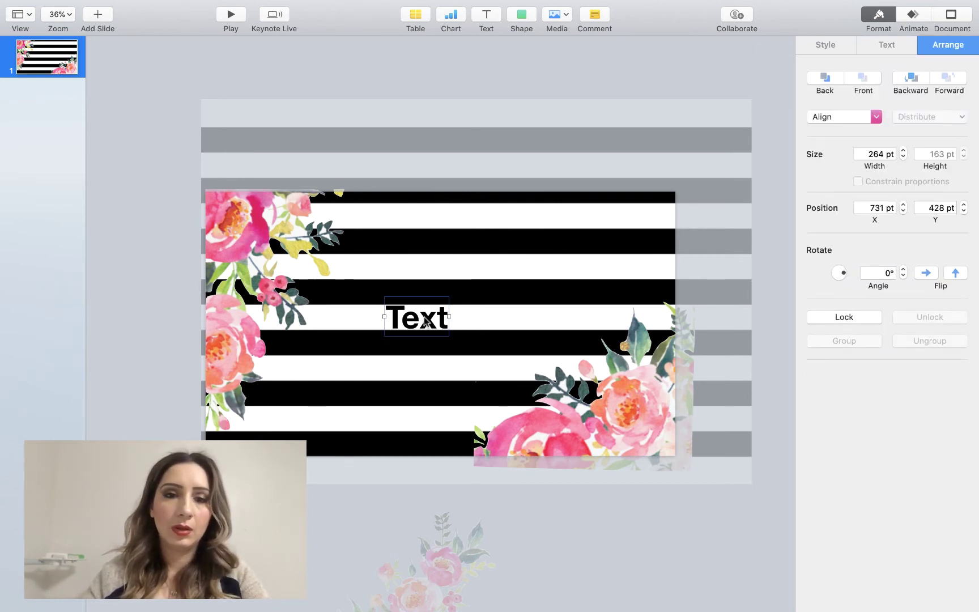
text(Mrs. B.)
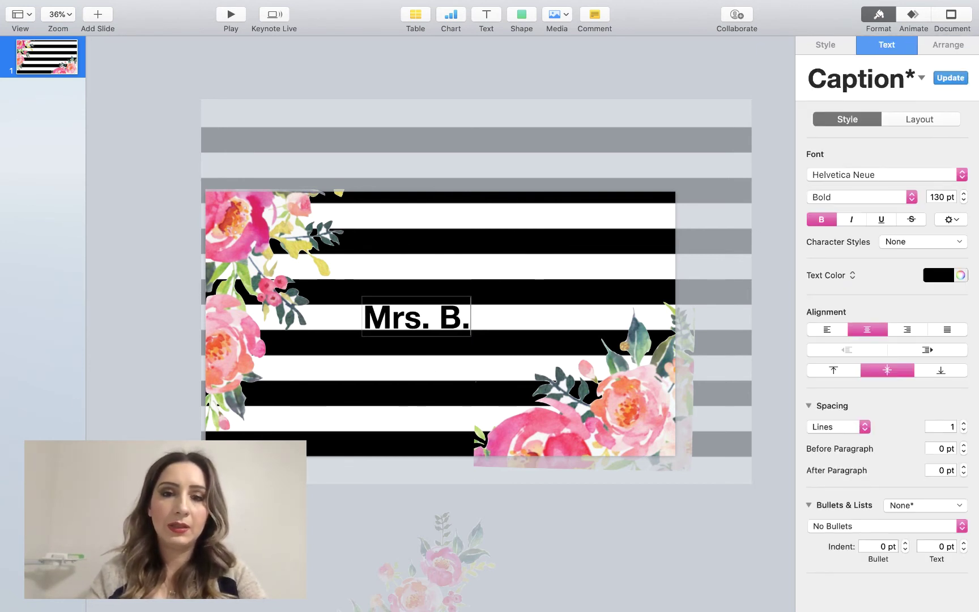
text( Gonzalez)
click(413, 384)
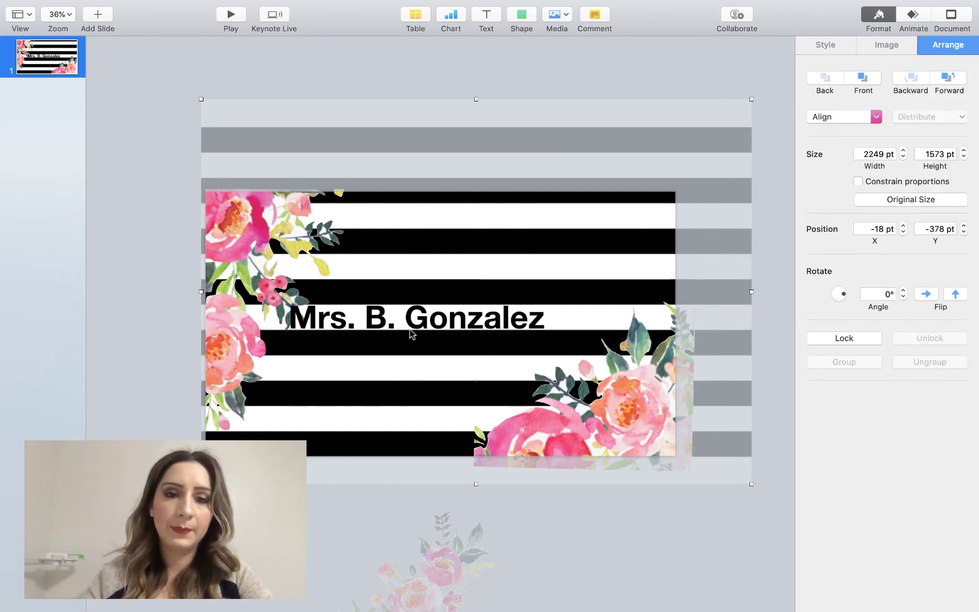
drag(411, 332, 446, 319)
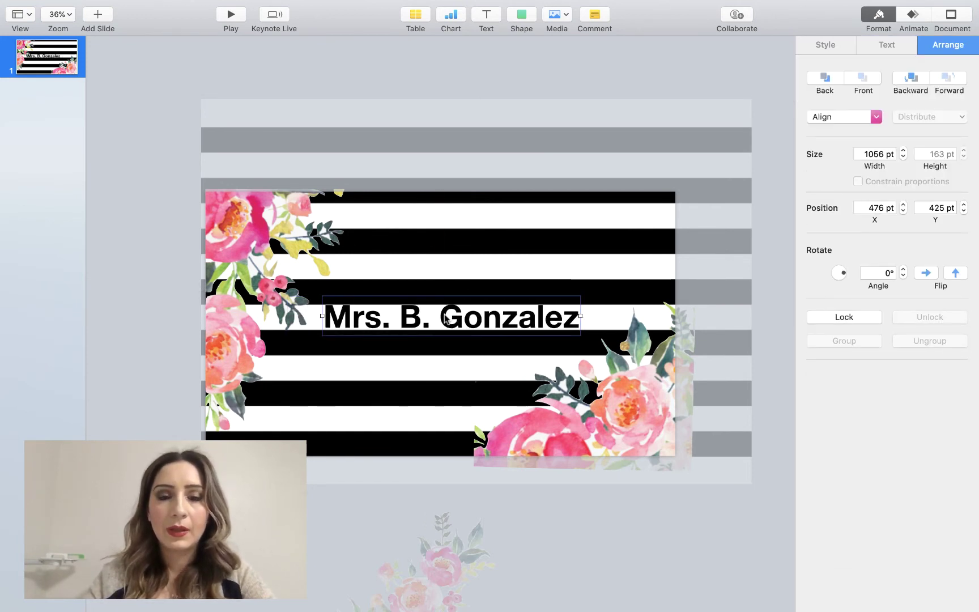
Change the name text's font to Fontdinerdotcom Sparkly.
click(875, 48)
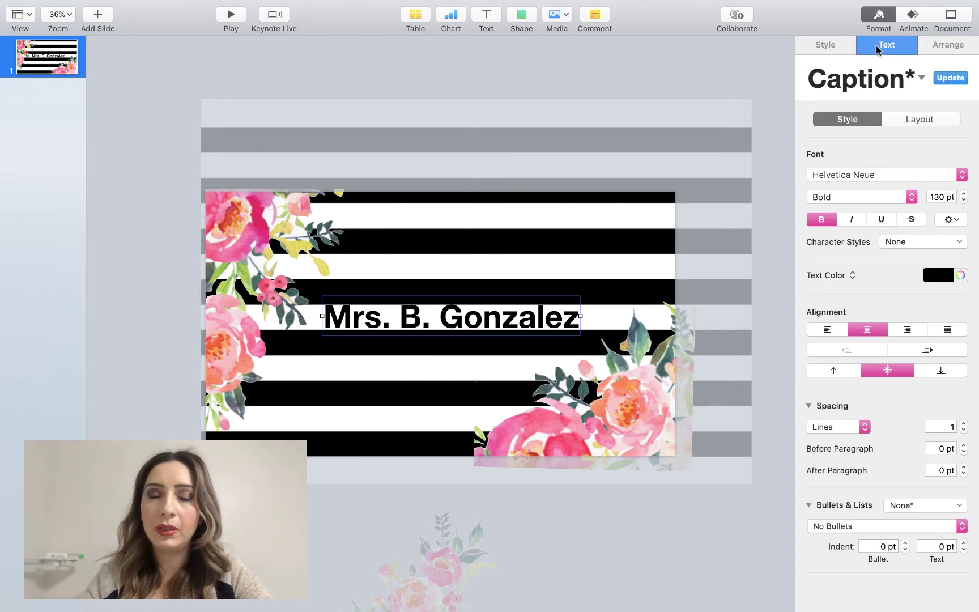
click(835, 179)
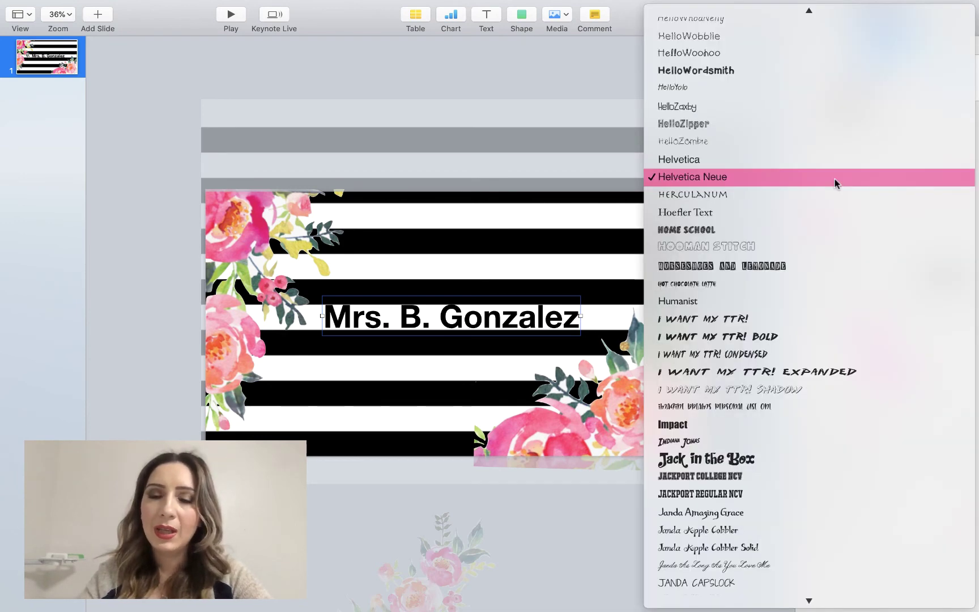
scroll(833, 179, up, 15)
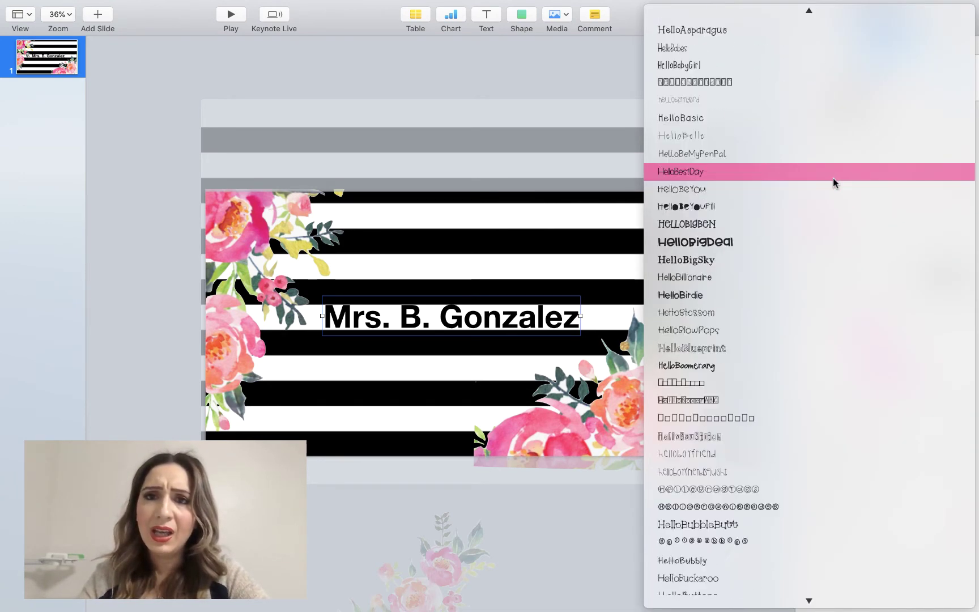
scroll(833, 179, up, 8)
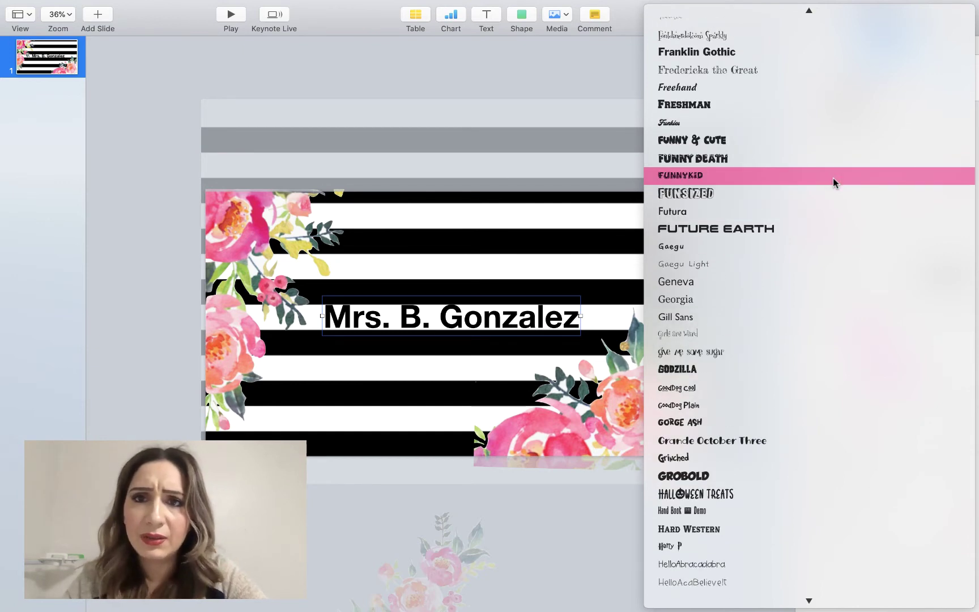
click(784, 106)
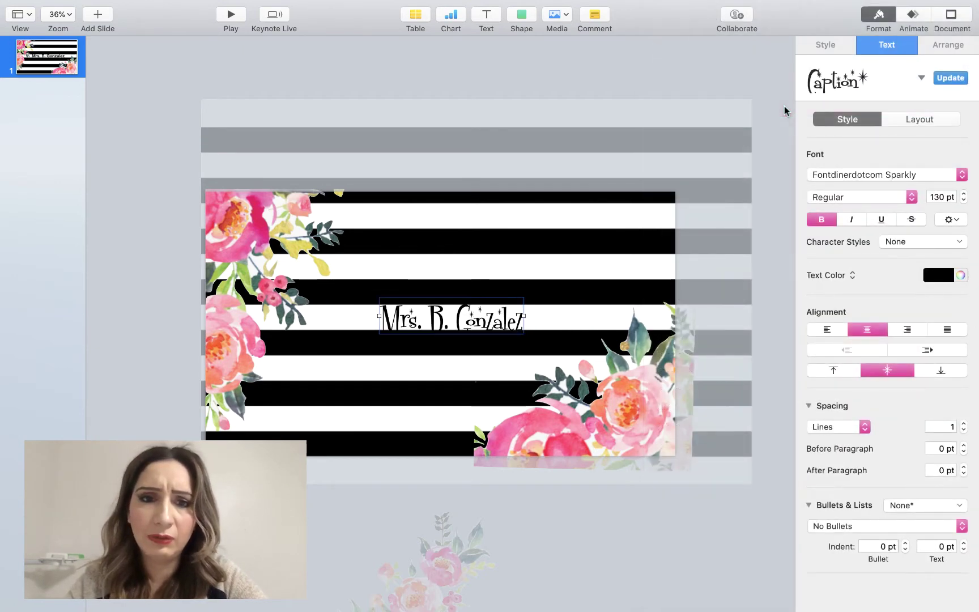
Enlarge the name text to 251 pt and recolor it with the saved golden yellow swatch.
drag(963, 193, 963, 194)
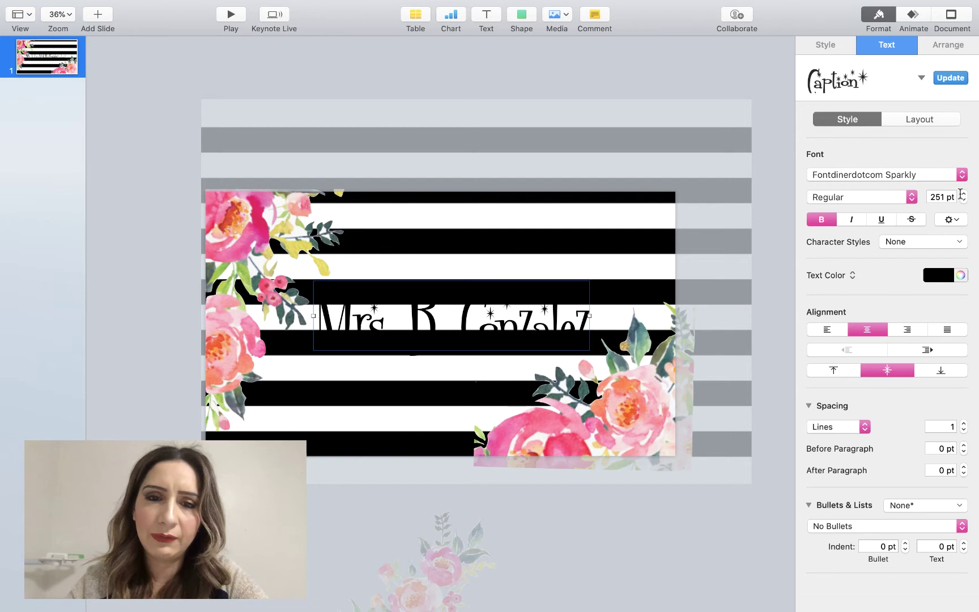
click(961, 275)
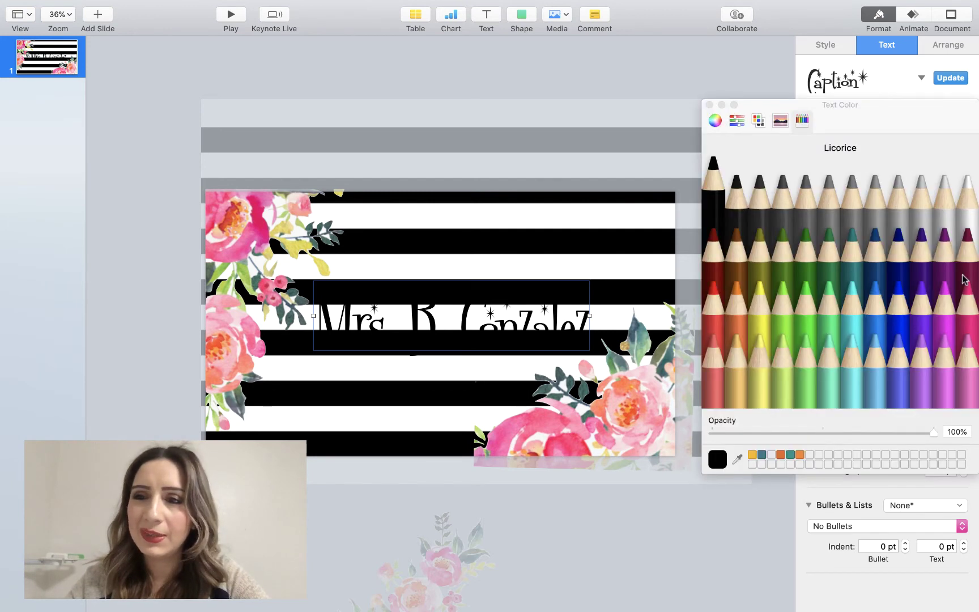
click(736, 371)
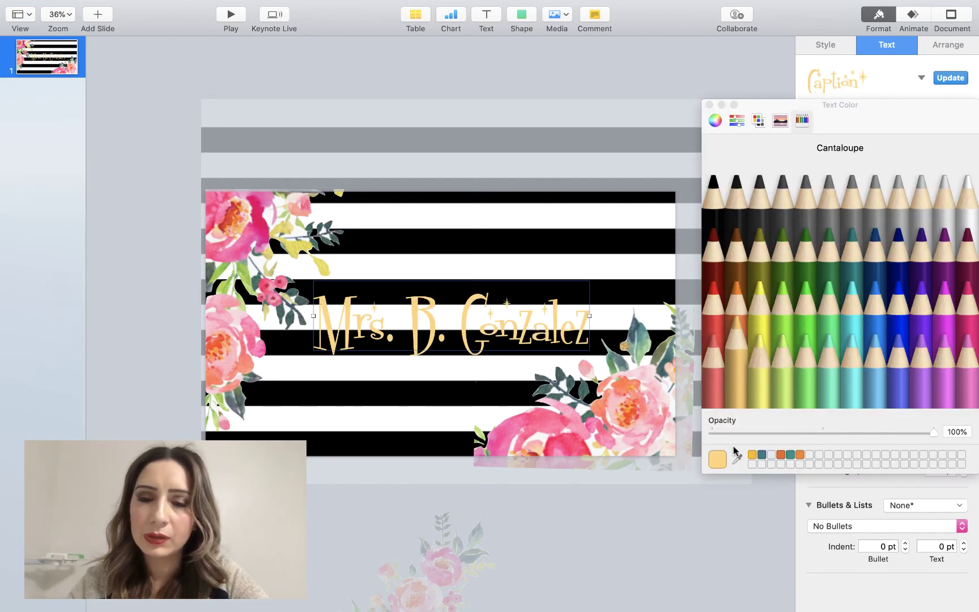
click(752, 455)
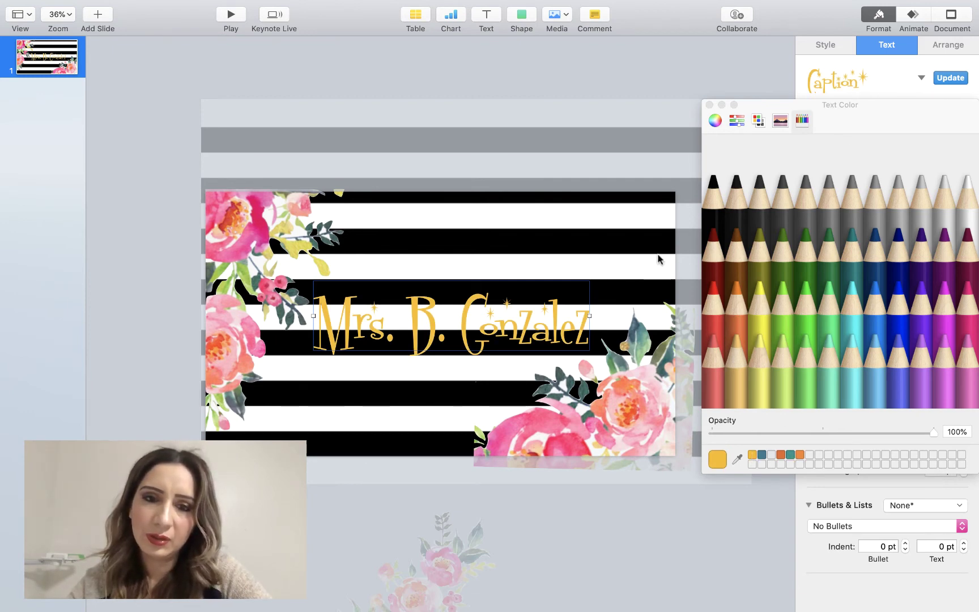
click(709, 105)
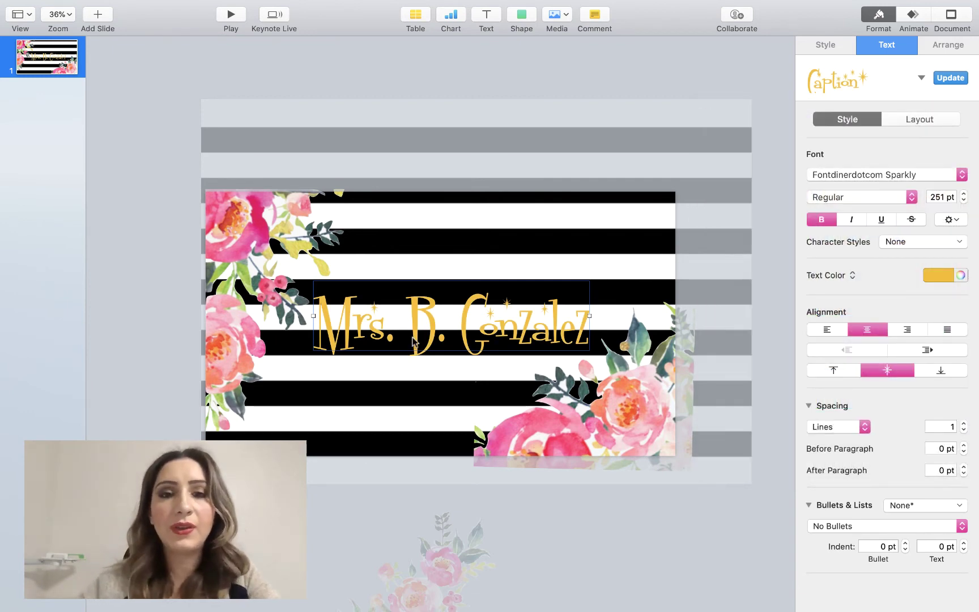
Move the name text slightly up so it sits between the flower groups, and add a shadow to the text.
drag(412, 341, 422, 329)
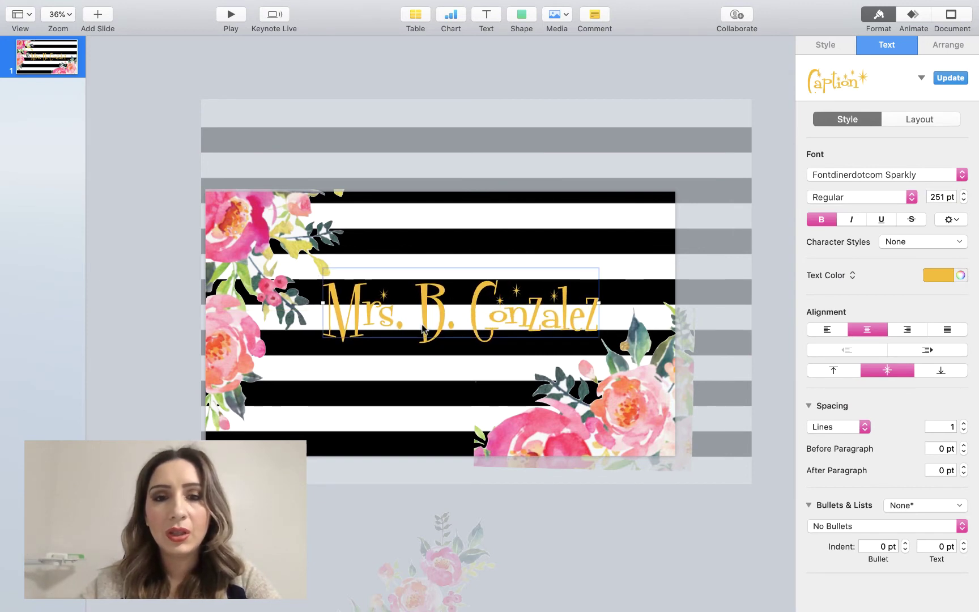
click(951, 221)
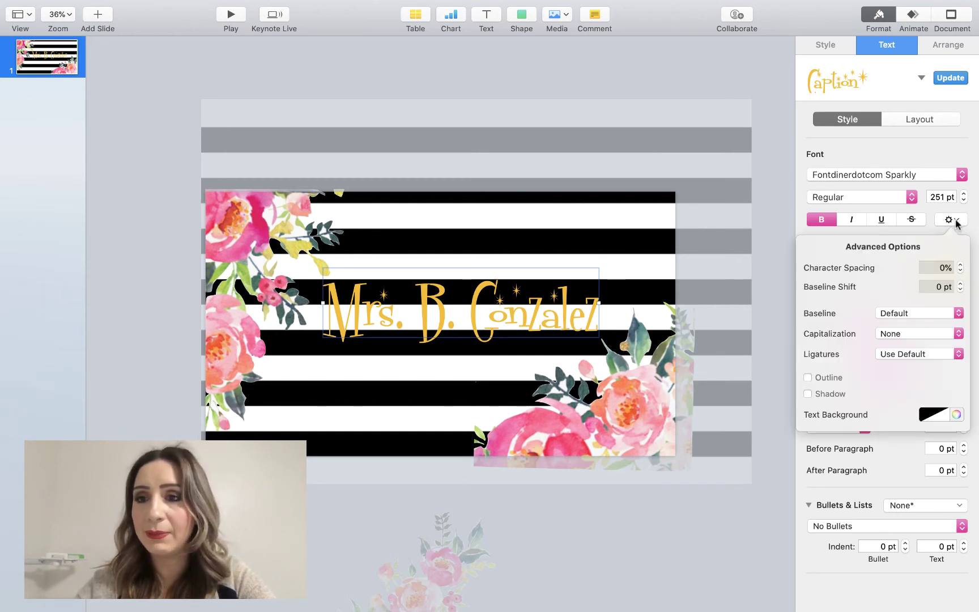
click(830, 394)
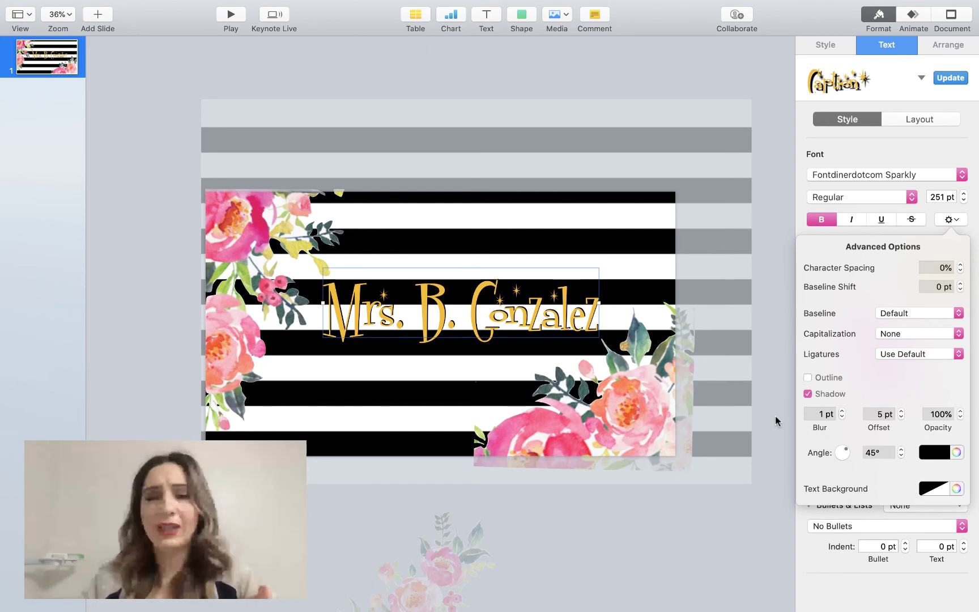
click(577, 525)
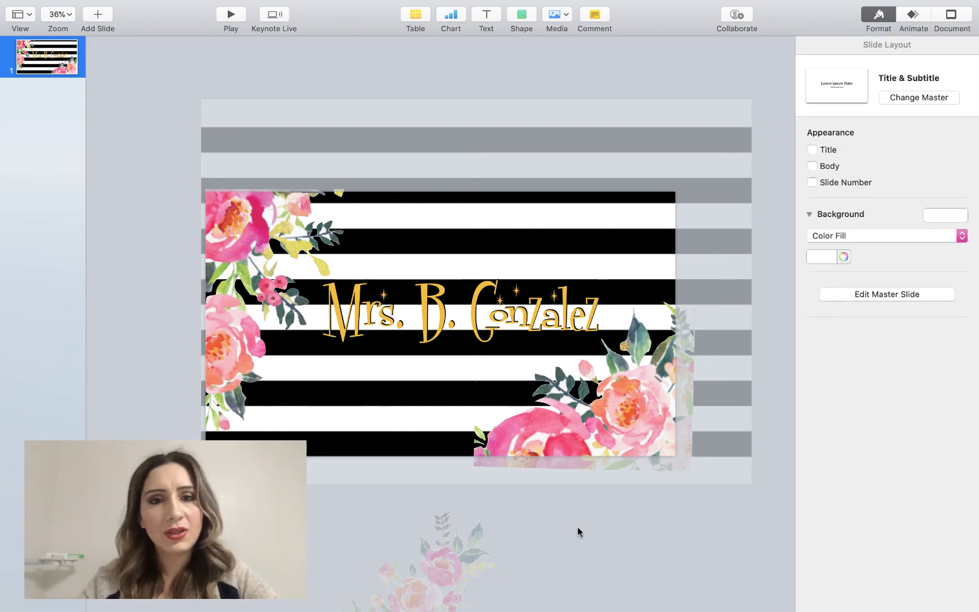
Delete the spare flower image below the slide, and capture a screenshot of the slide playing full screen.
click(441, 563)
key(Delete)
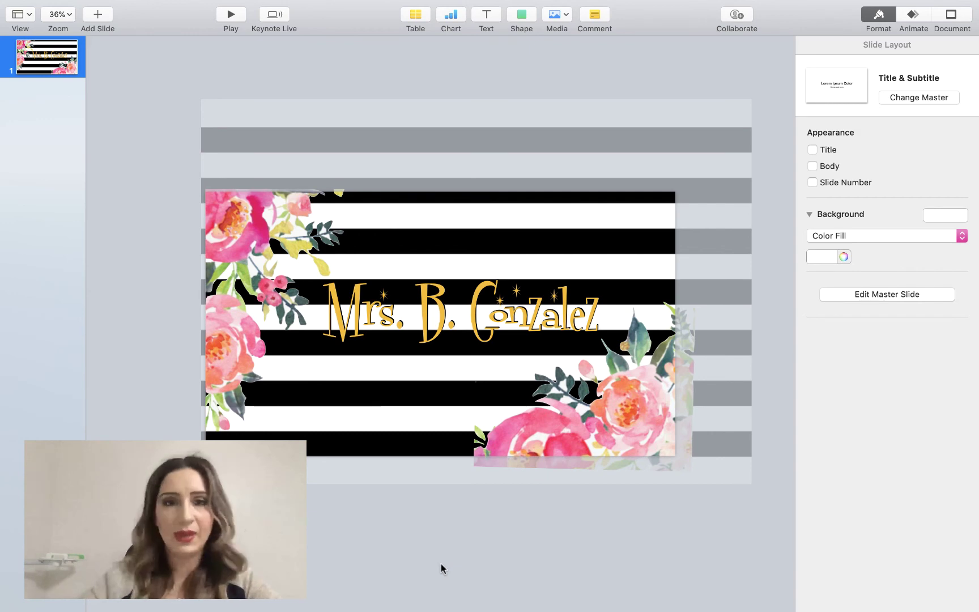
click(229, 15)
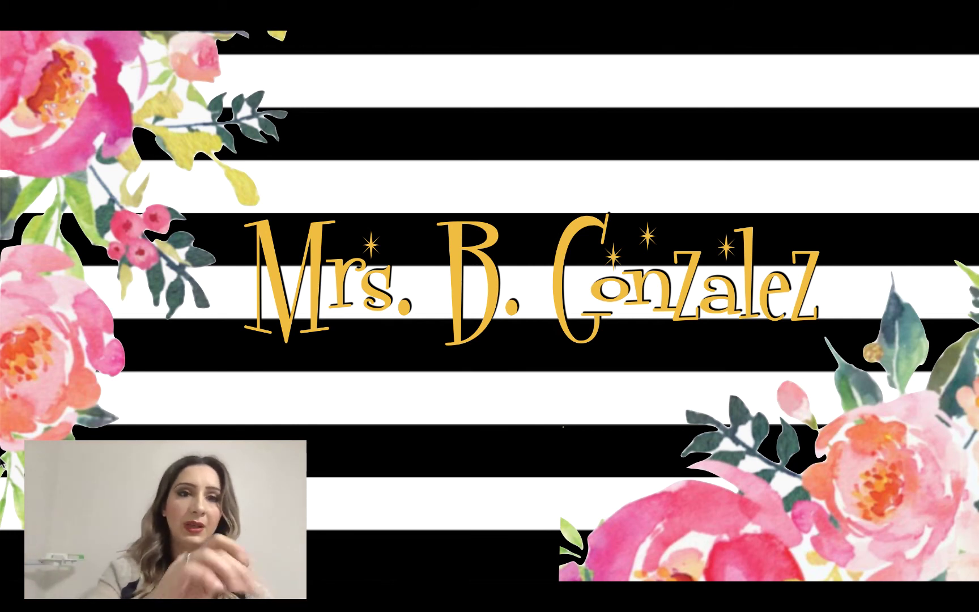
key(super+shift+3)
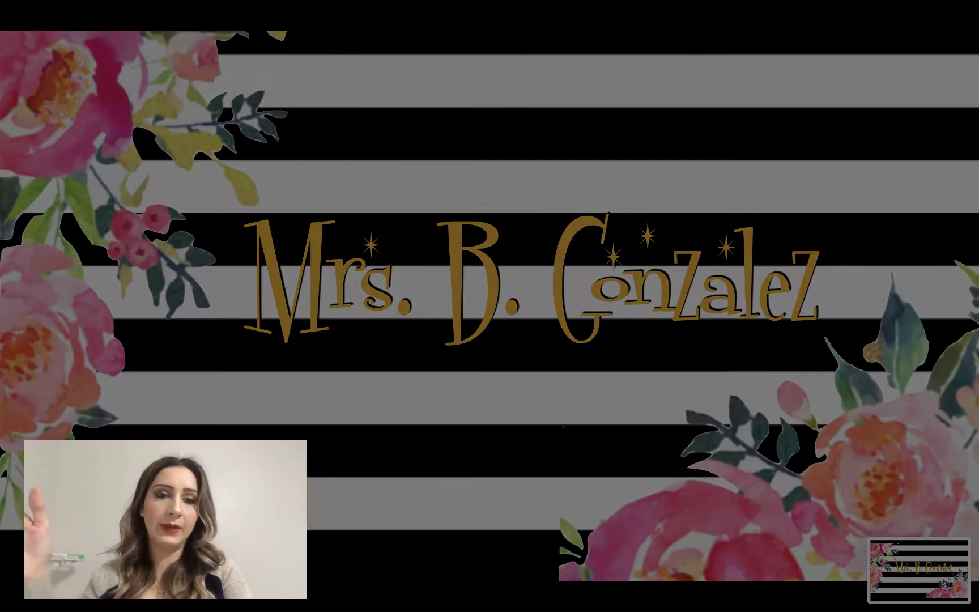
key(Escape)
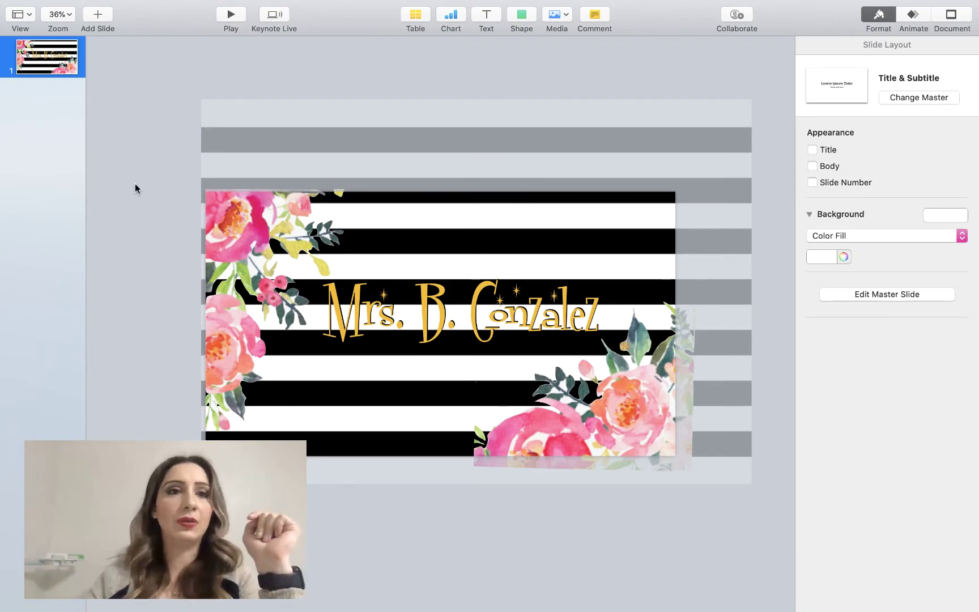
Switch to the desktop and open the Desktop & Screen Saver settings in System Preferences.
key(ctrl+Up)
key(ctrl+Left)
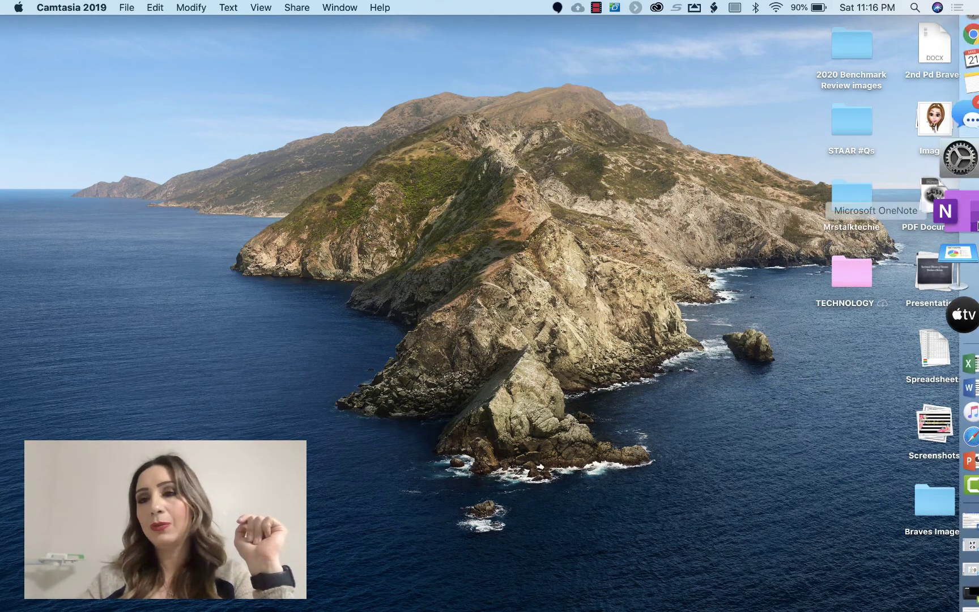
click(940, 184)
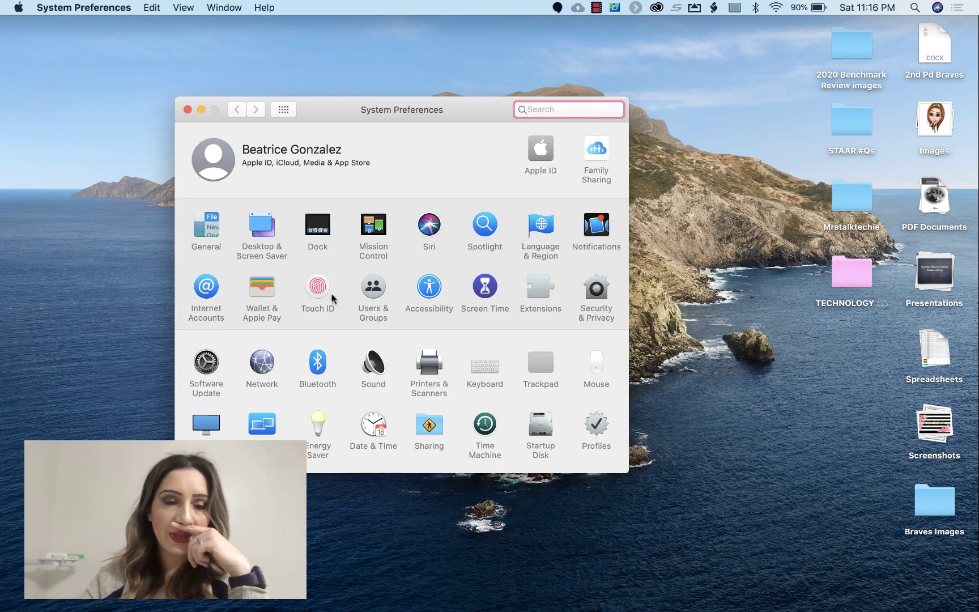
click(260, 227)
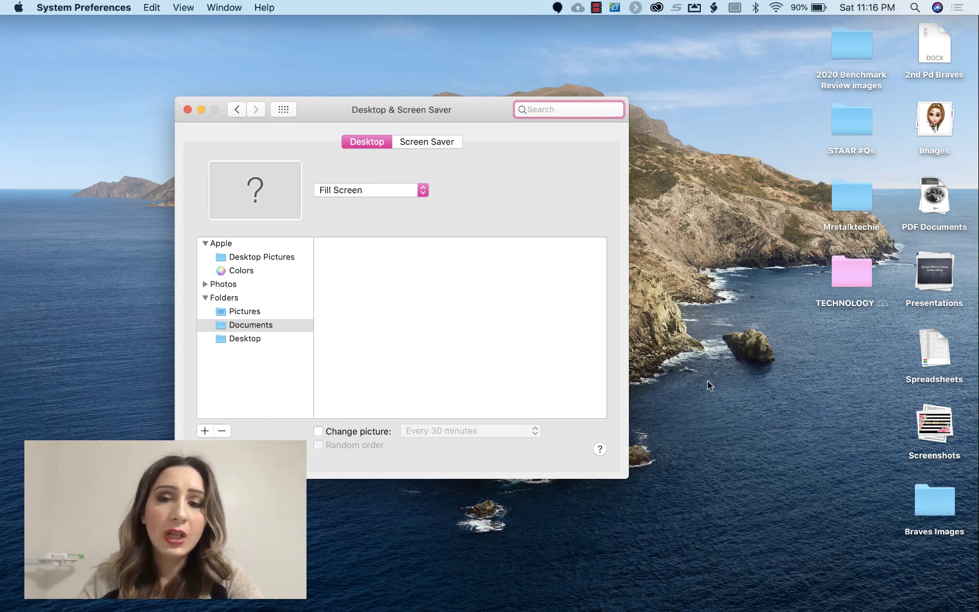
Set the new slide screenshot from the Screenshots stack as the desktop picture, then close the settings and collapse the stack.
click(933, 422)
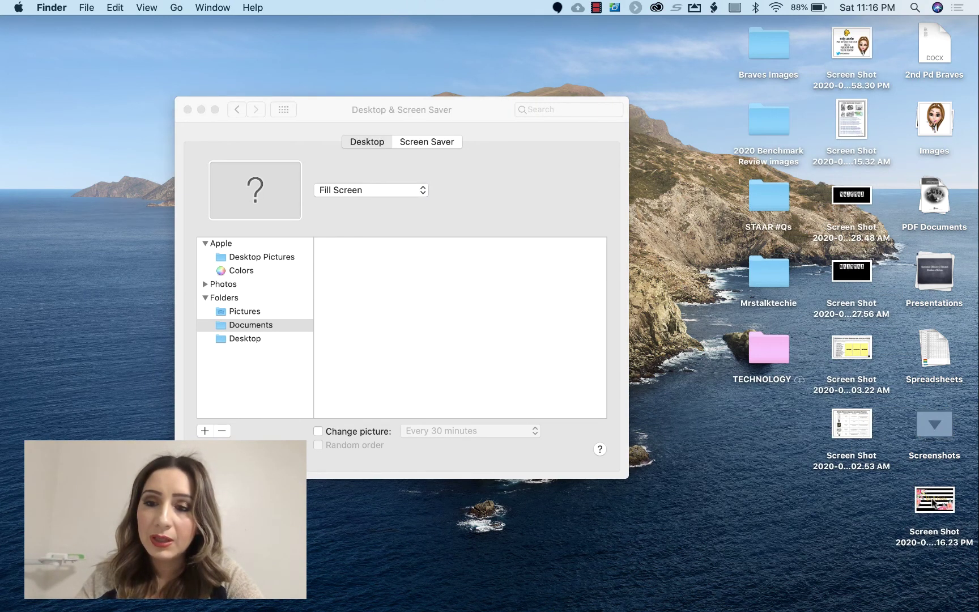
drag(930, 504, 228, 190)
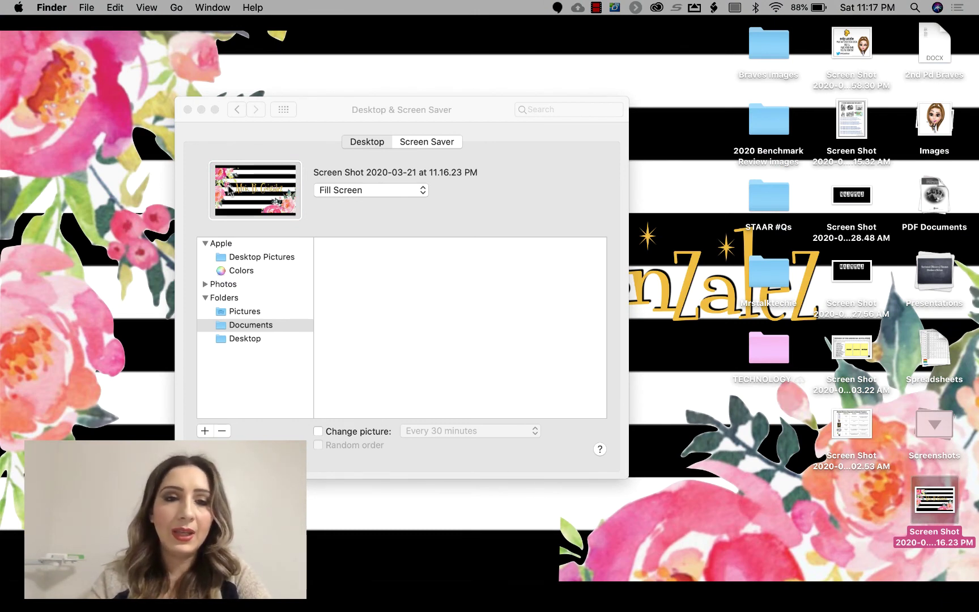
click(188, 110)
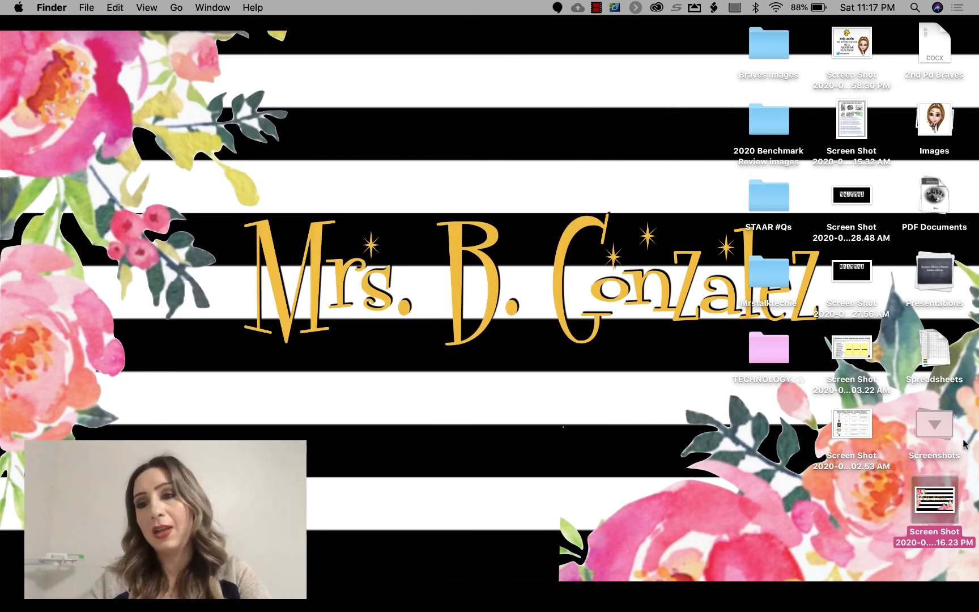
click(946, 431)
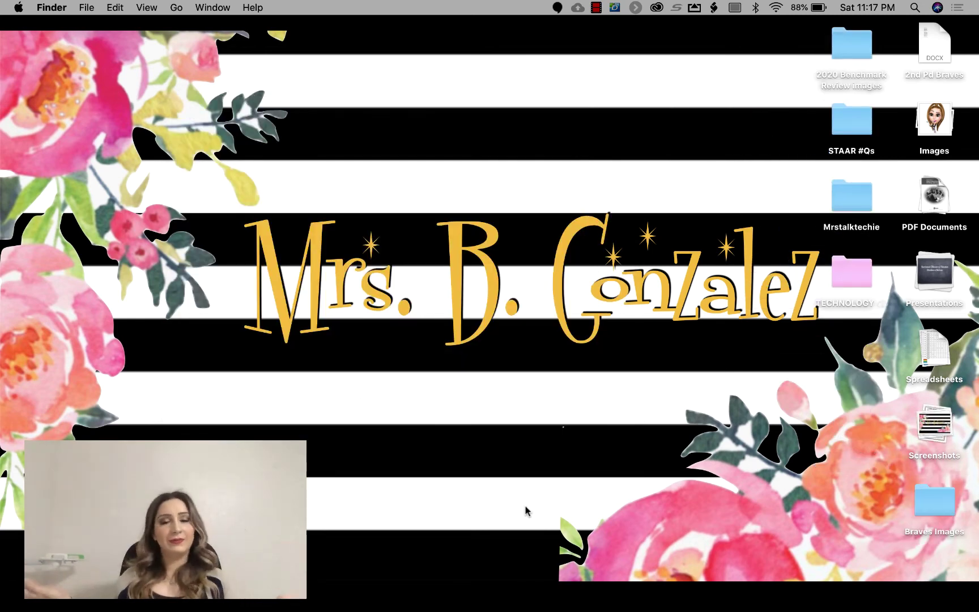